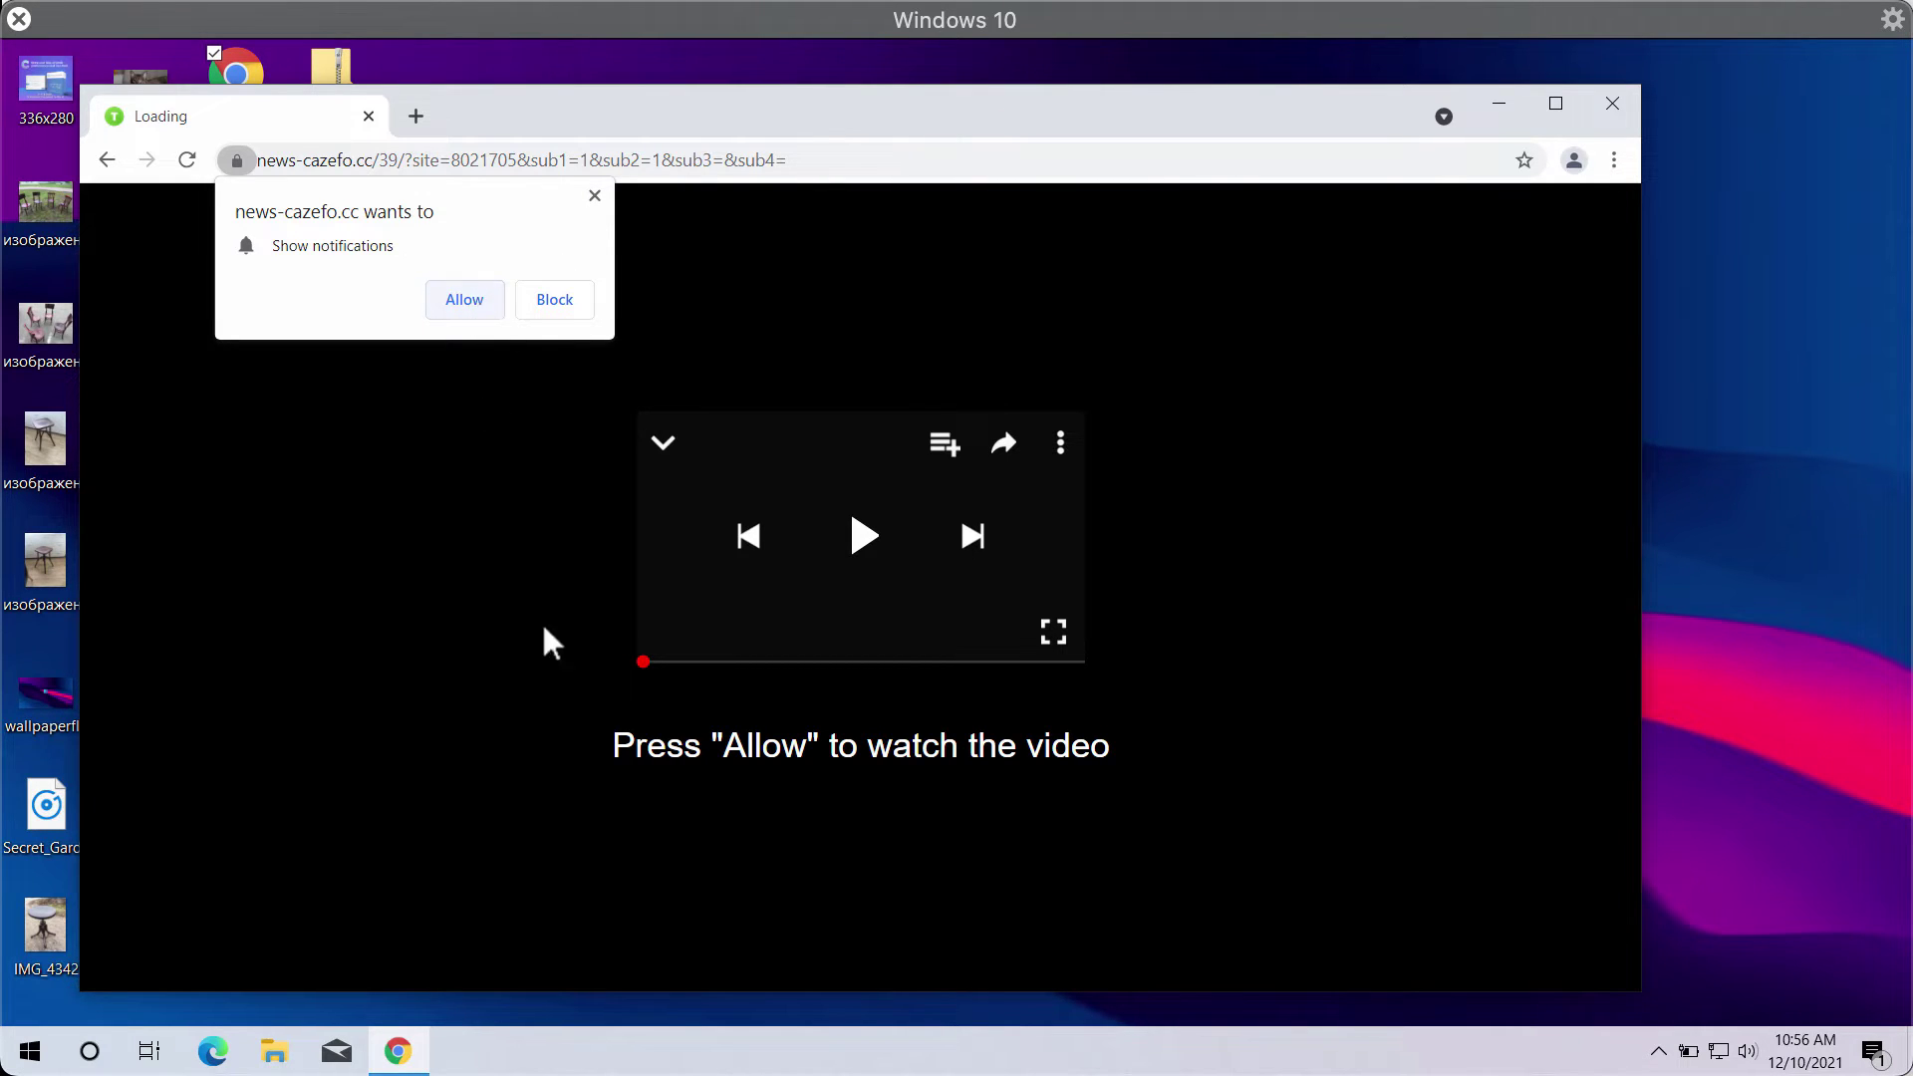
- Allow news-cazefo.cc to send notifications from its permission prompt
{"action": "left_click", "coordinate": [485, 299]}
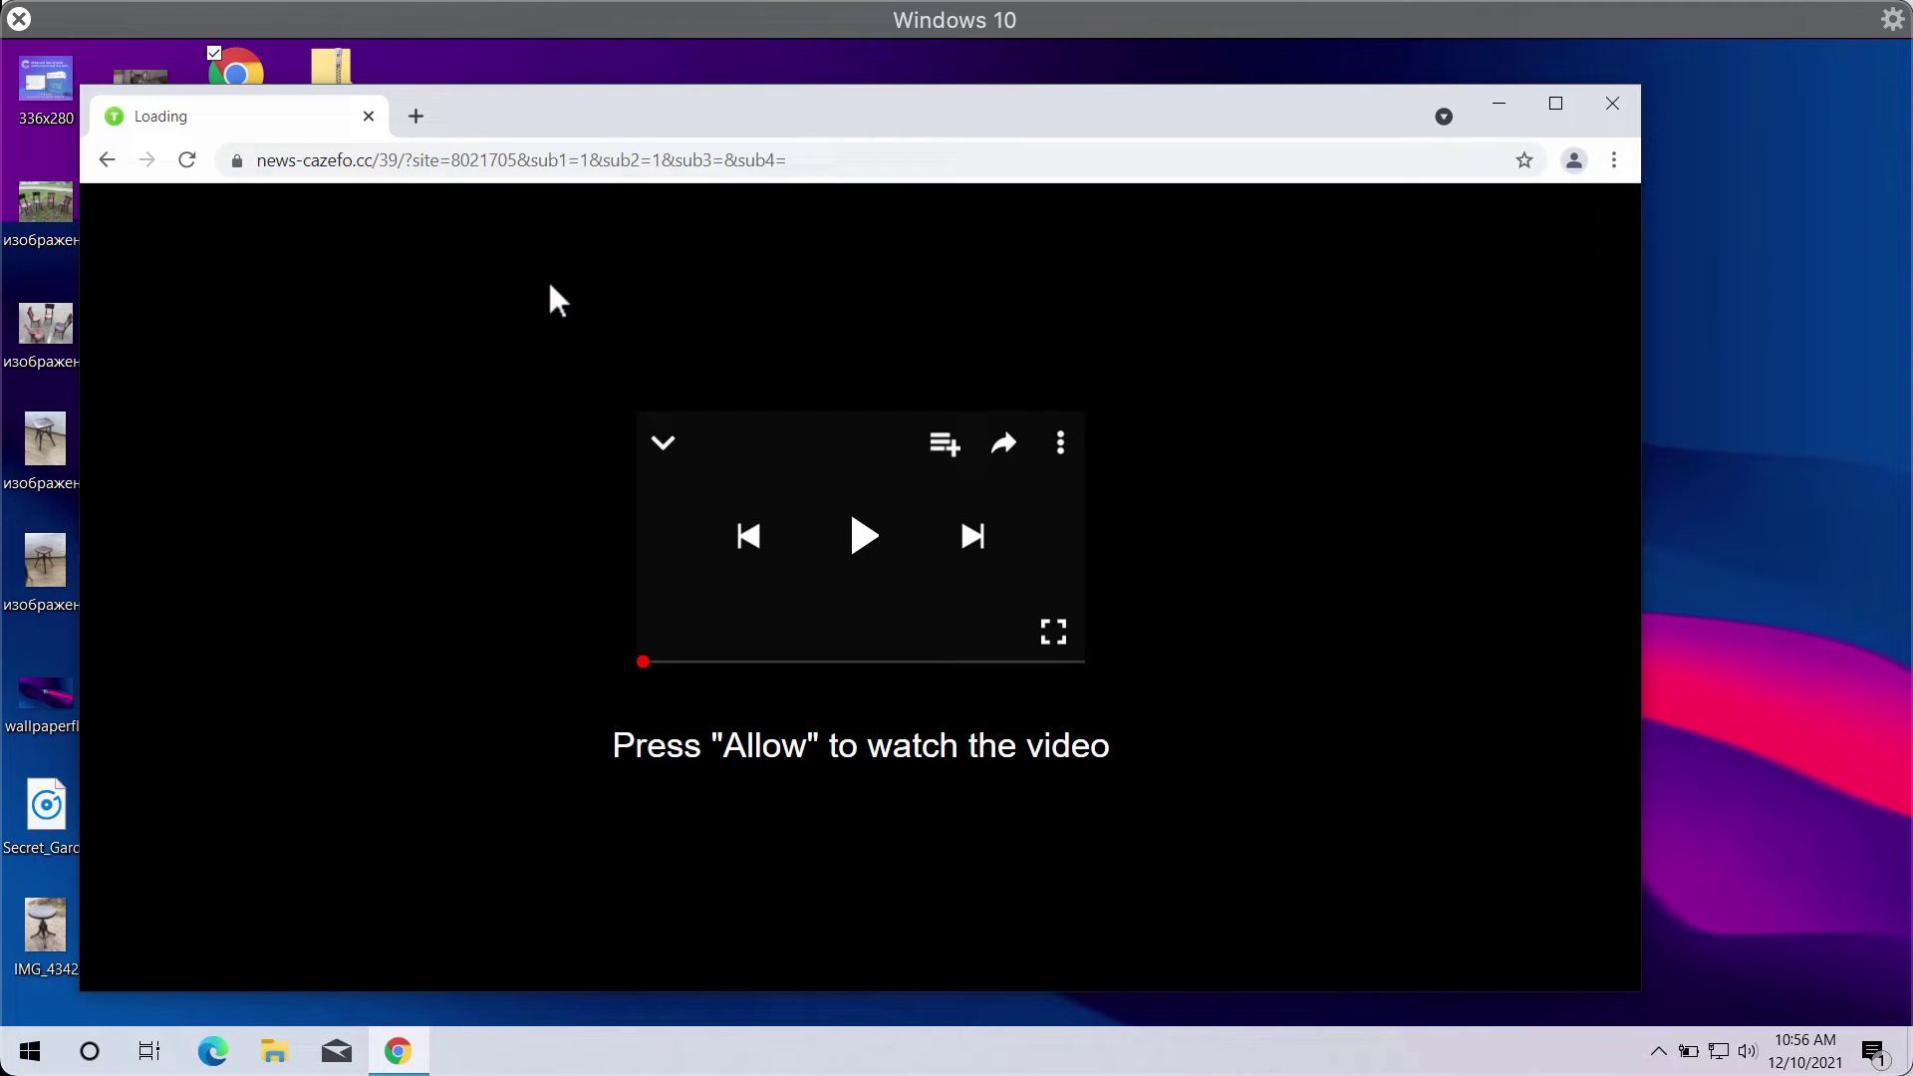
- Open a new tab showing the Google start page
{"action": "left_click", "coordinate": [416, 118]}
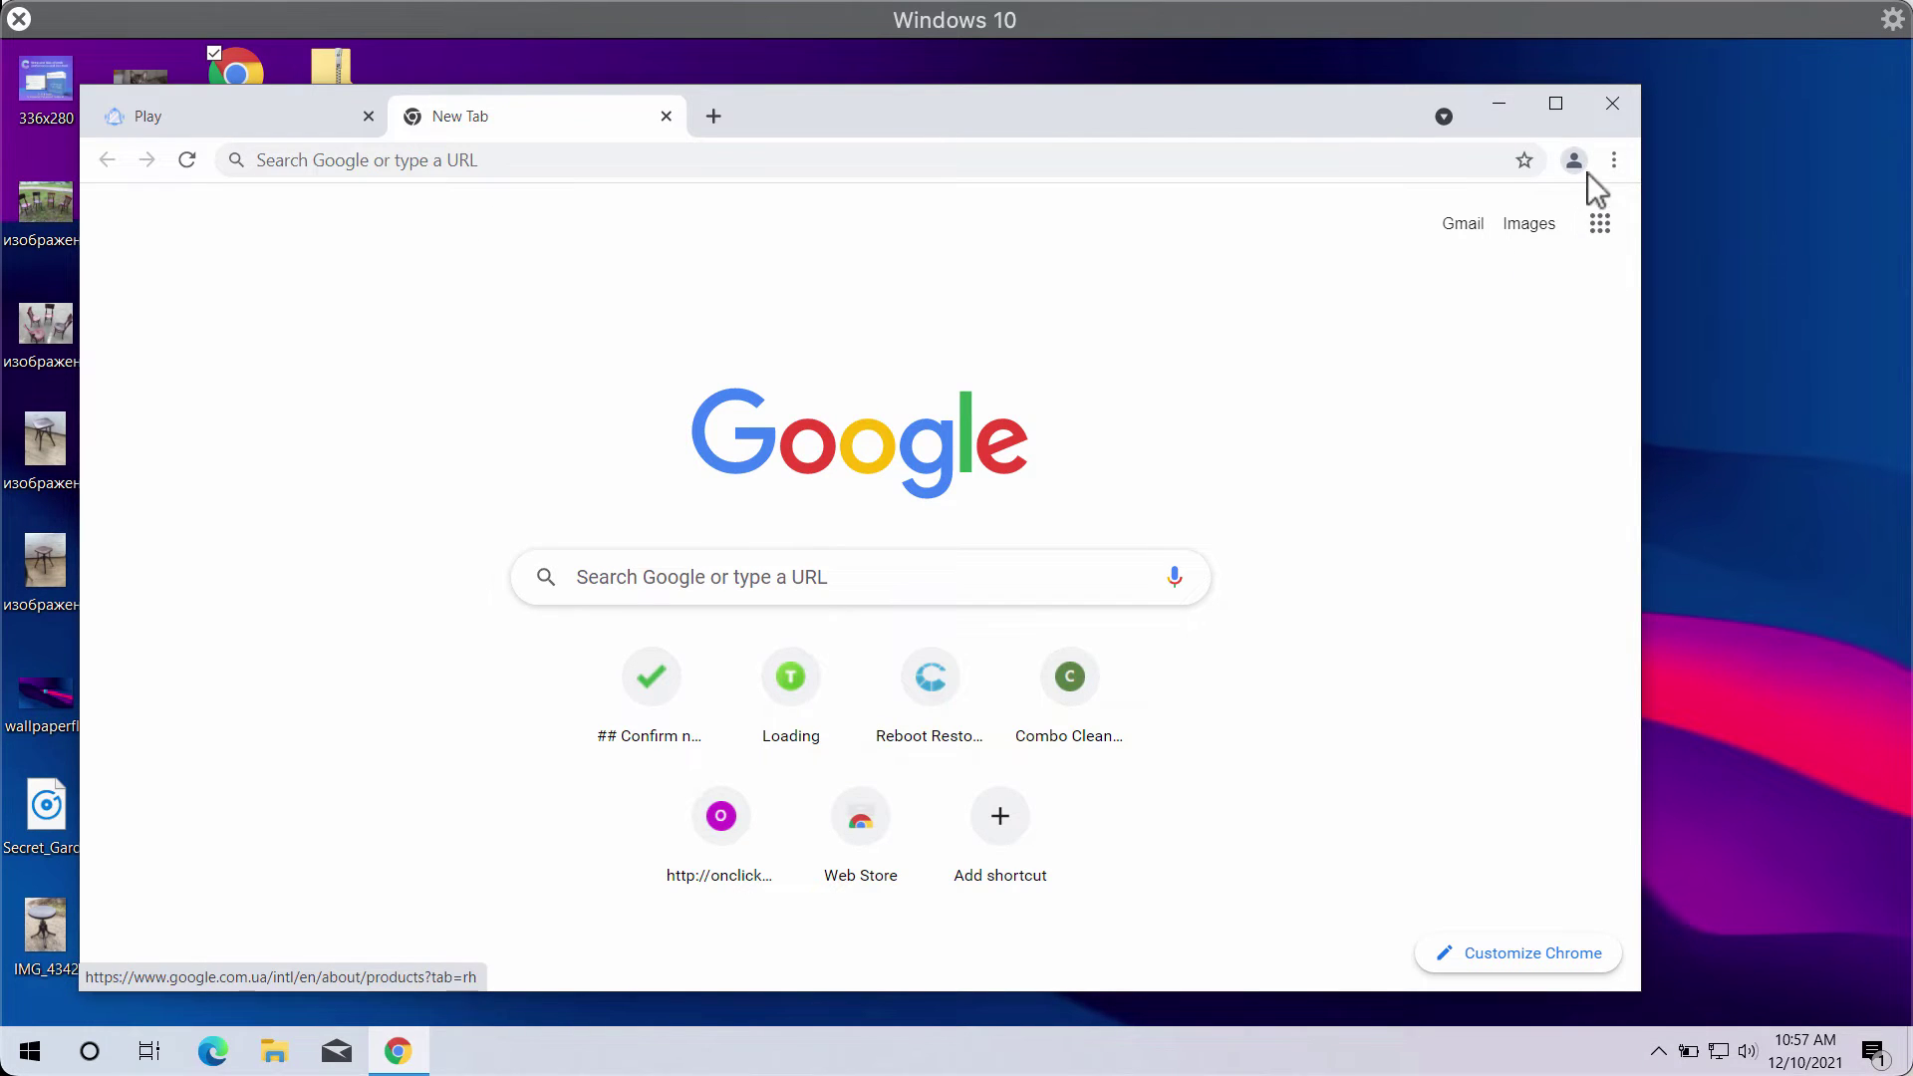
- Go through Settings > Privacy and security > Site Settings to the Notifications permissions page
{"action": "left_click", "coordinate": [1612, 160]}
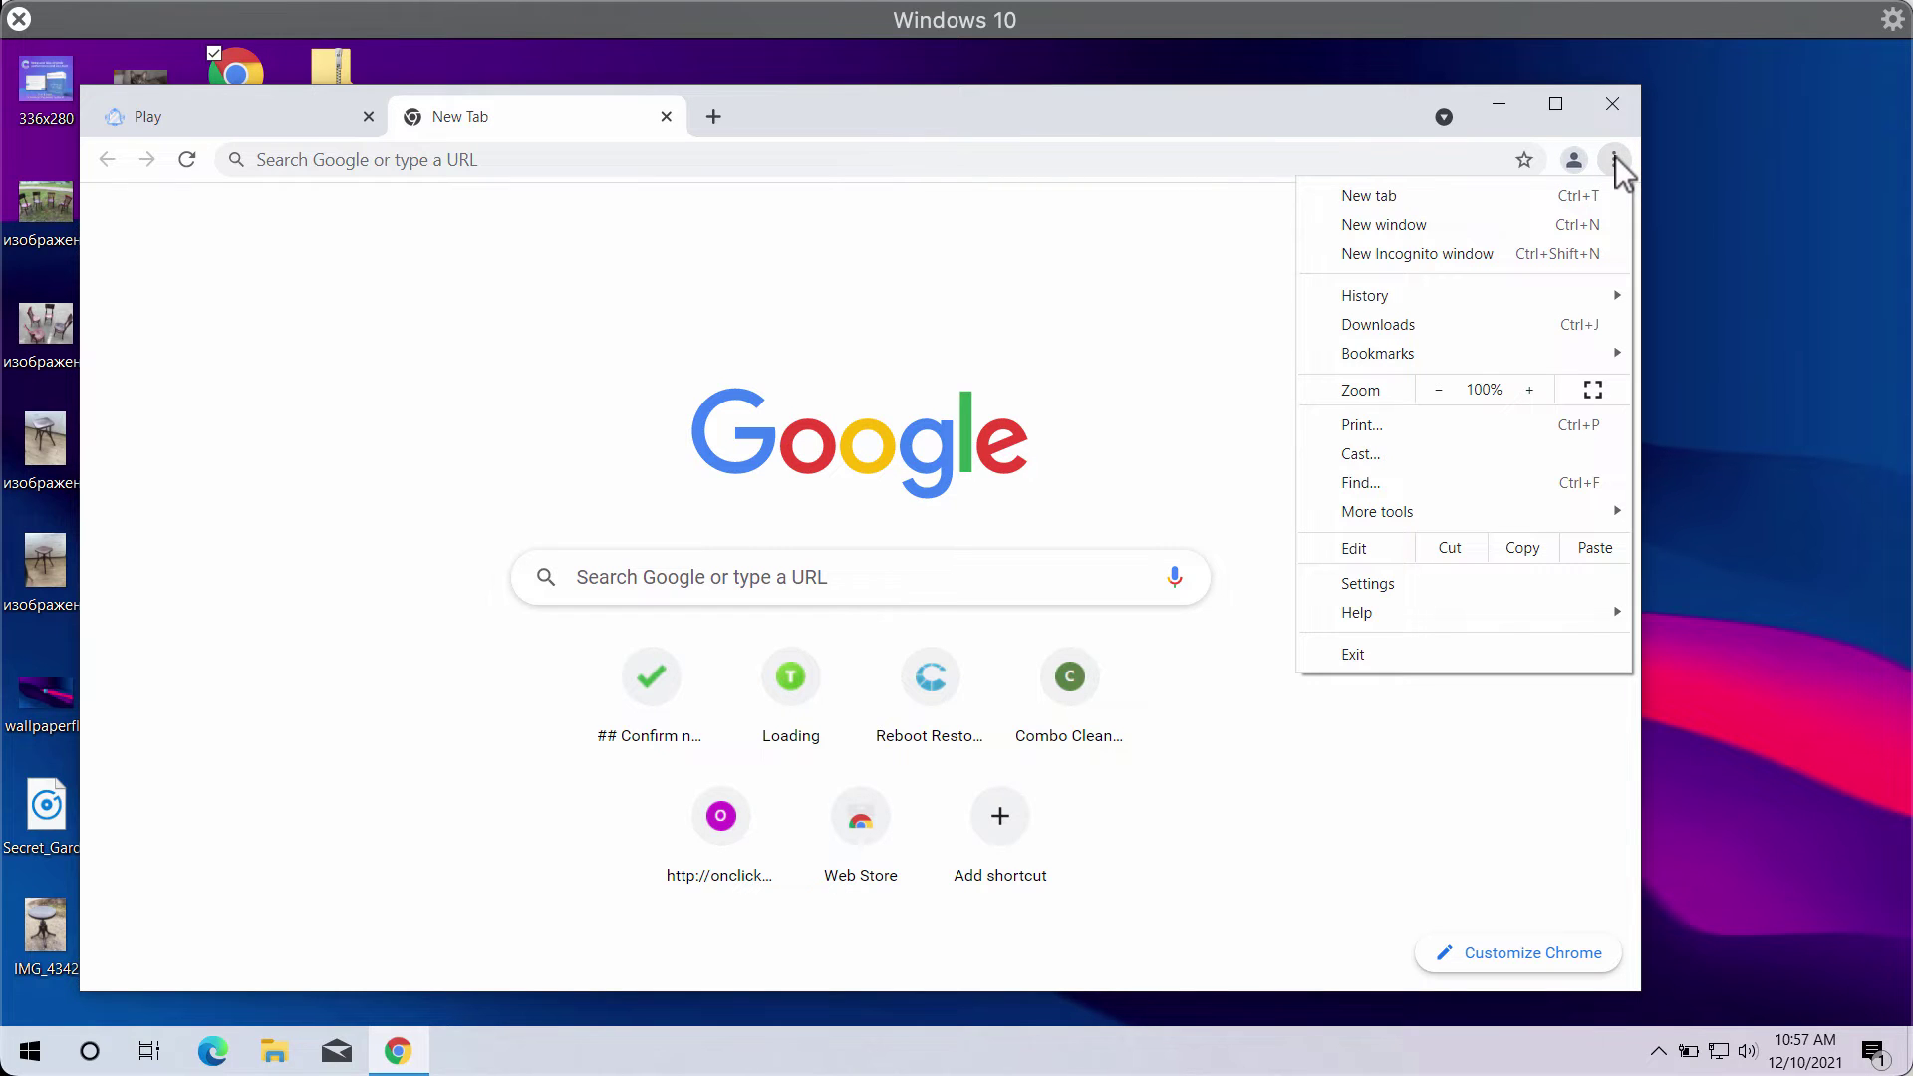
{"action": "left_click", "coordinate": [1367, 583]}
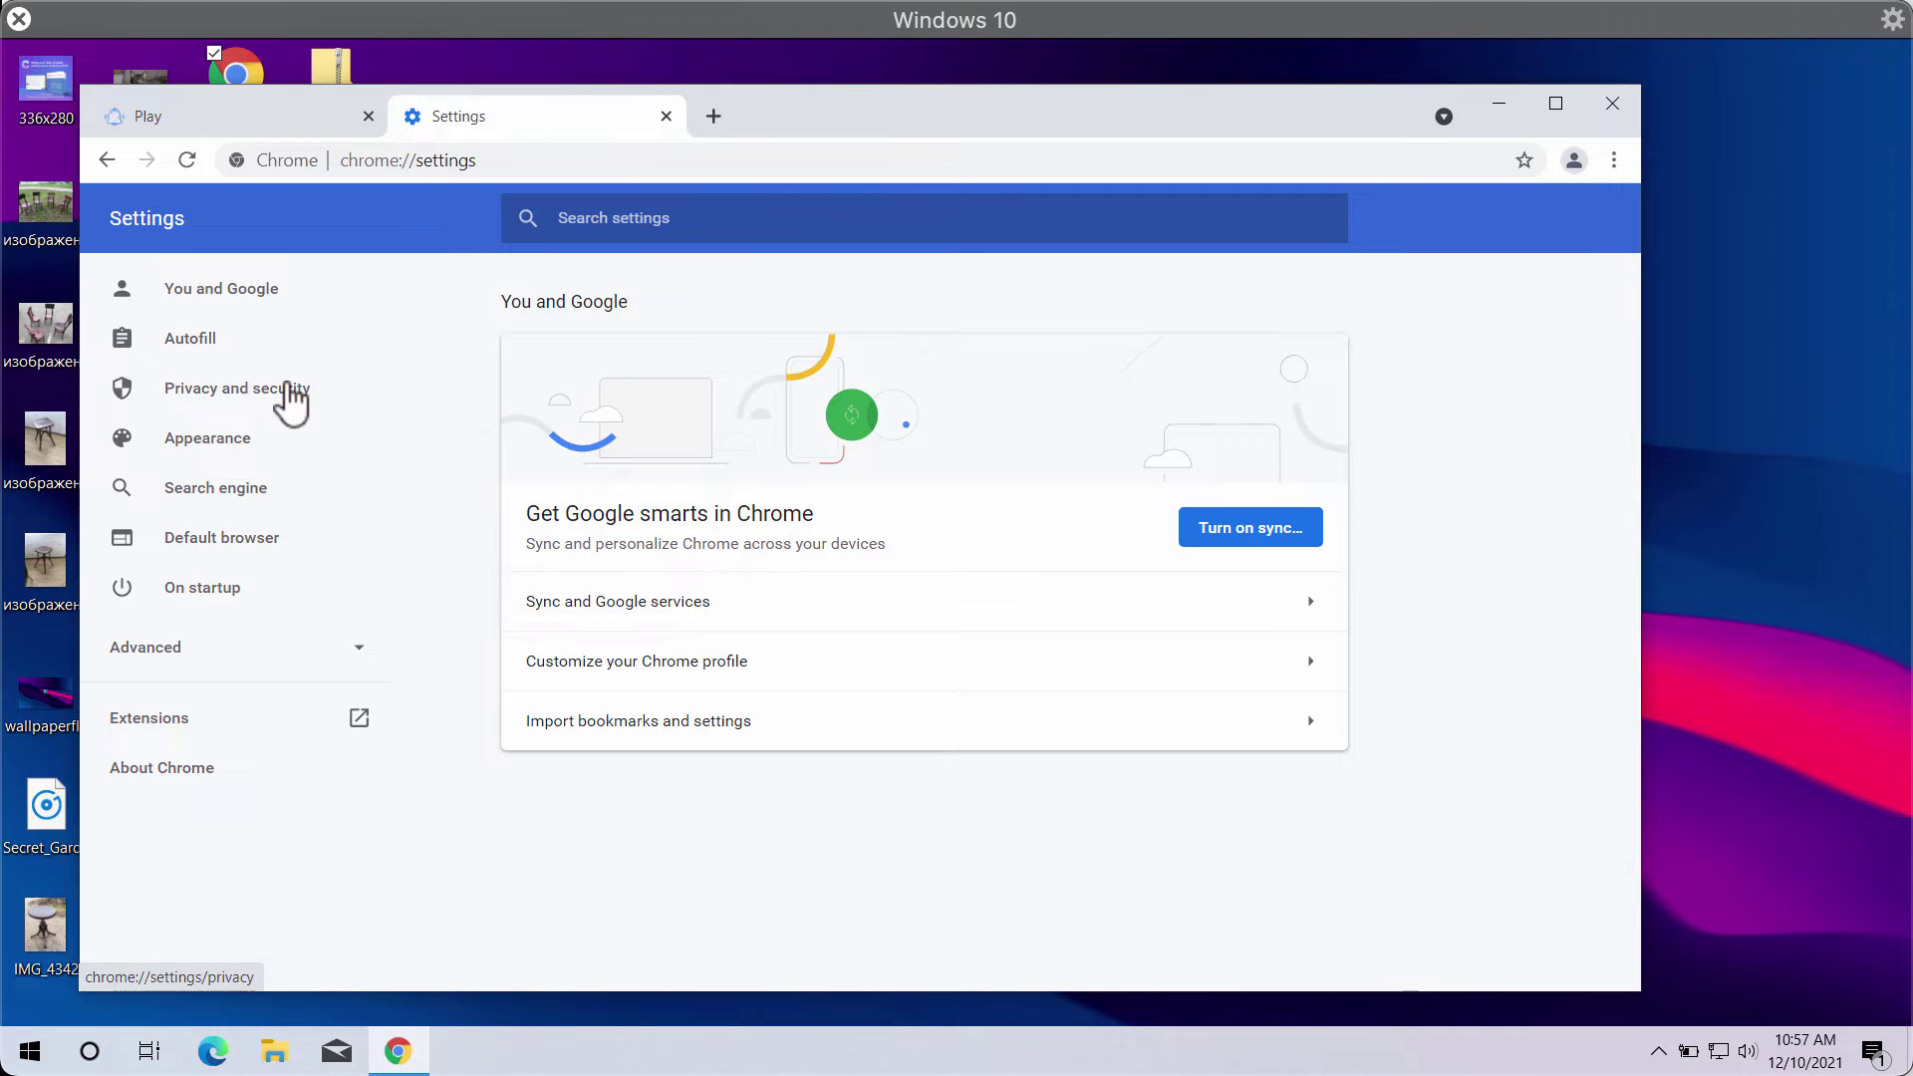
{"action": "left_click", "coordinate": [289, 387]}
{"action": "left_click", "coordinate": [674, 790]}
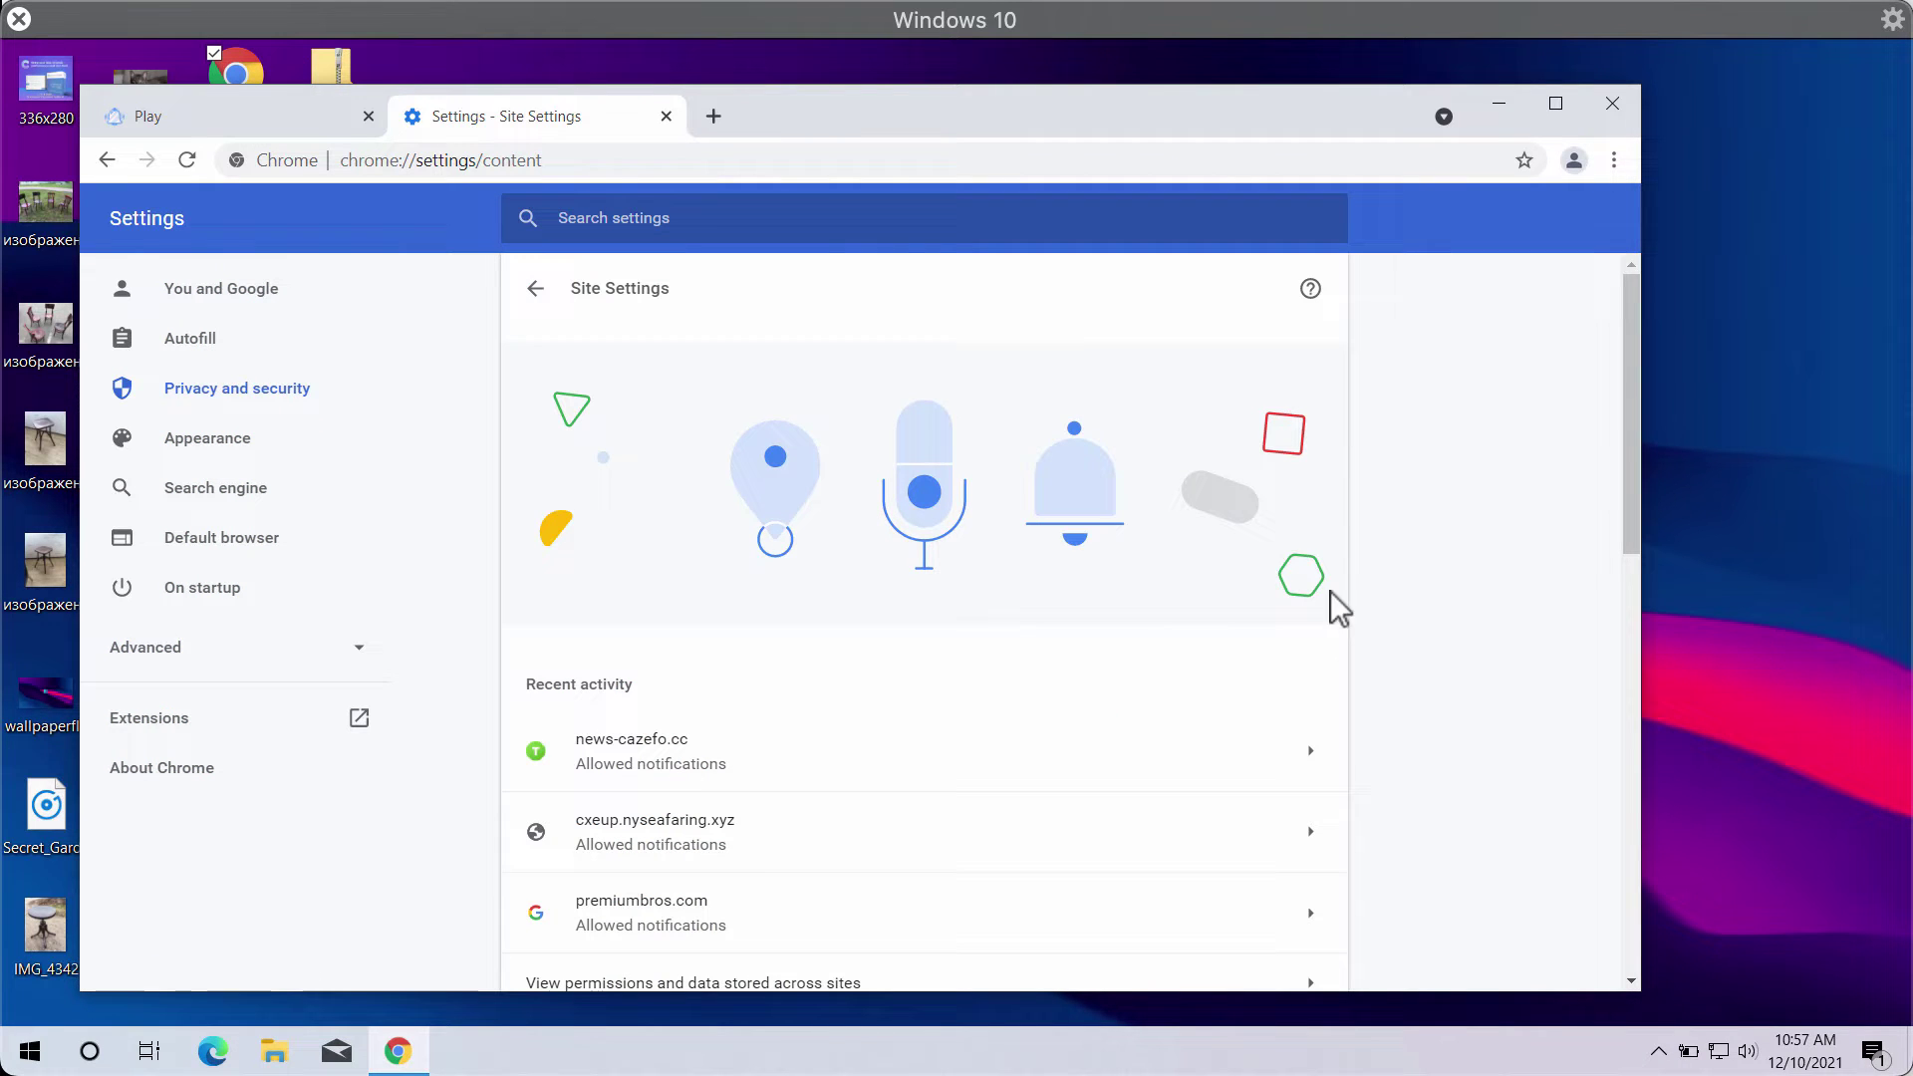
{"action": "left_click_drag", "start_coordinate": [1634, 384], "coordinate": [1628, 630]}
{"action": "left_click", "coordinate": [716, 742]}
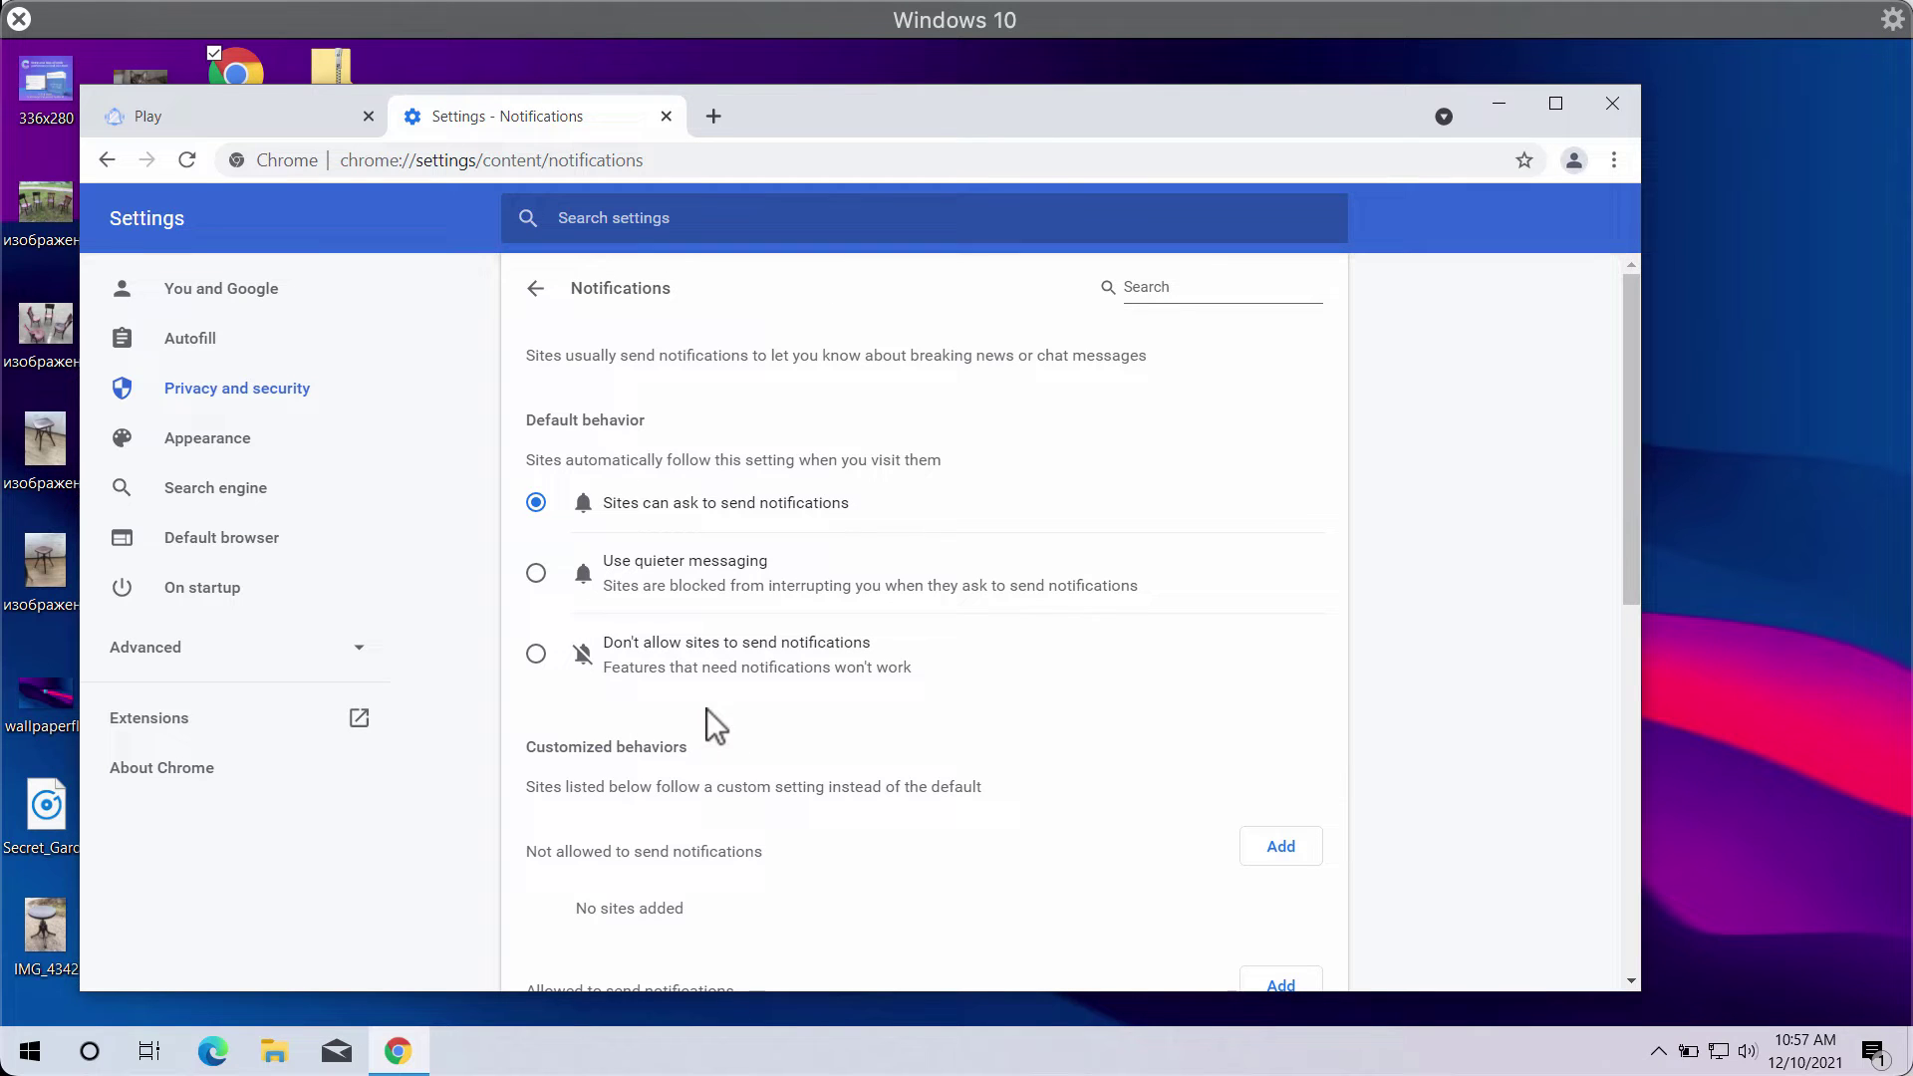
- Remove news-cazefo.cc, apsolutamente.com, kakstitotako.com, live.maroopush.com, premiumbros.com and special-breaking.news from allowed notifications
{"action": "left_click_drag", "start_coordinate": [1636, 510], "coordinate": [1618, 797]}
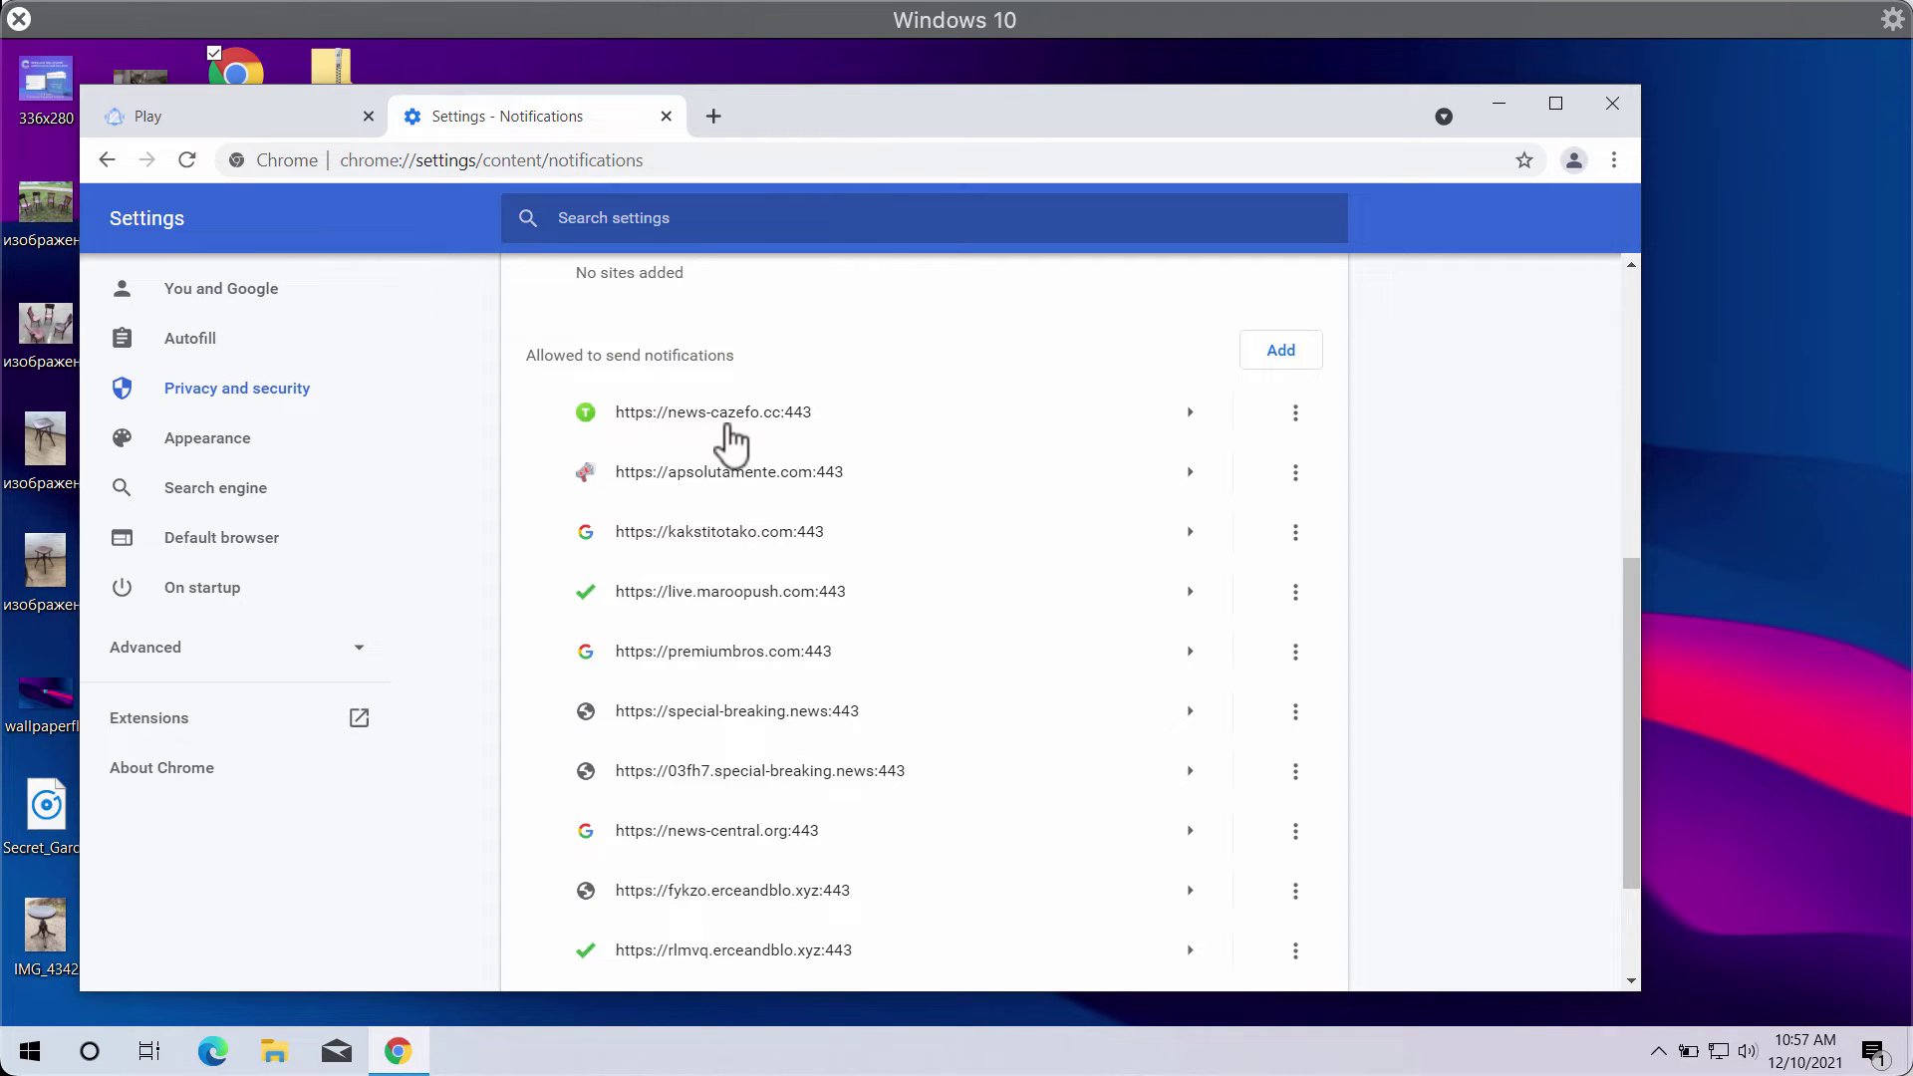
{"action": "left_click", "coordinate": [1292, 416]}
{"action": "left_click", "coordinate": [1274, 501]}
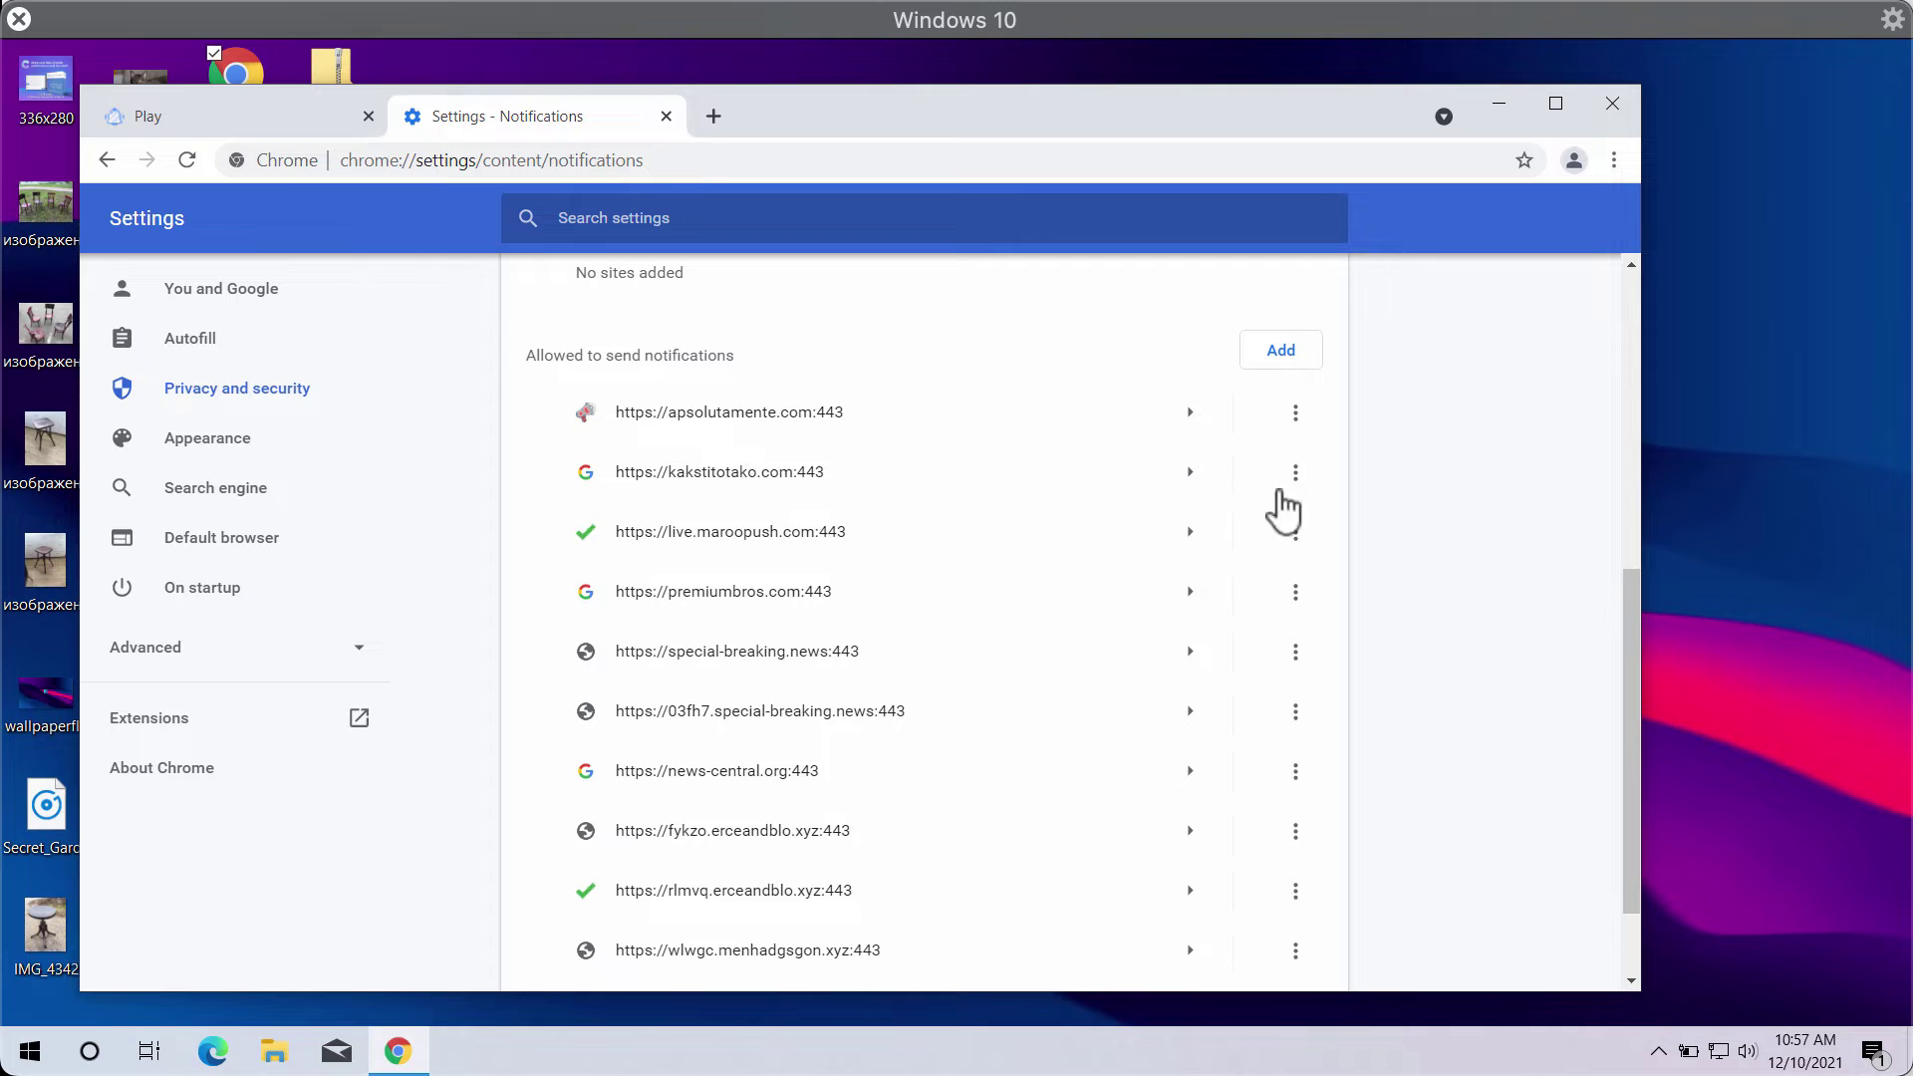
{"action": "left_click", "coordinate": [1295, 419]}
{"action": "left_click", "coordinate": [1270, 503]}
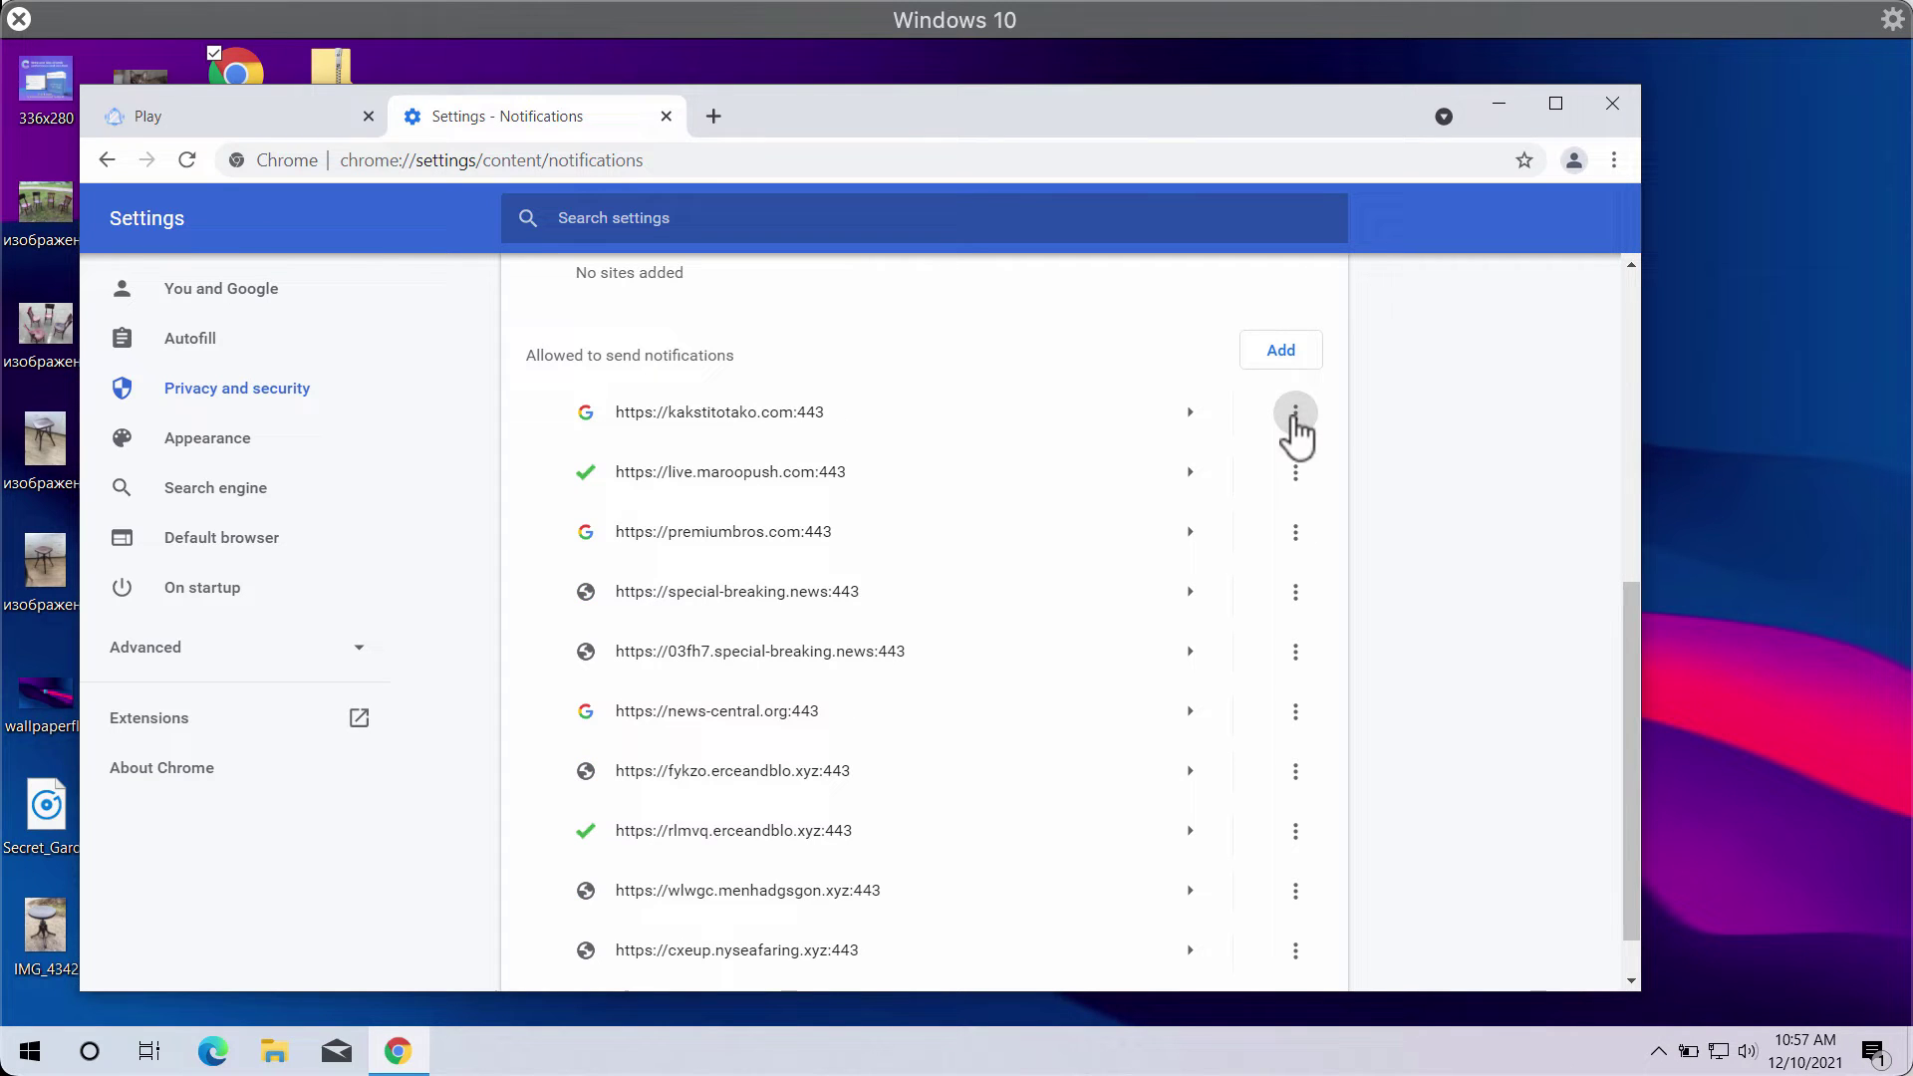
{"action": "left_click", "coordinate": [1295, 415]}
{"action": "left_click", "coordinate": [1275, 501]}
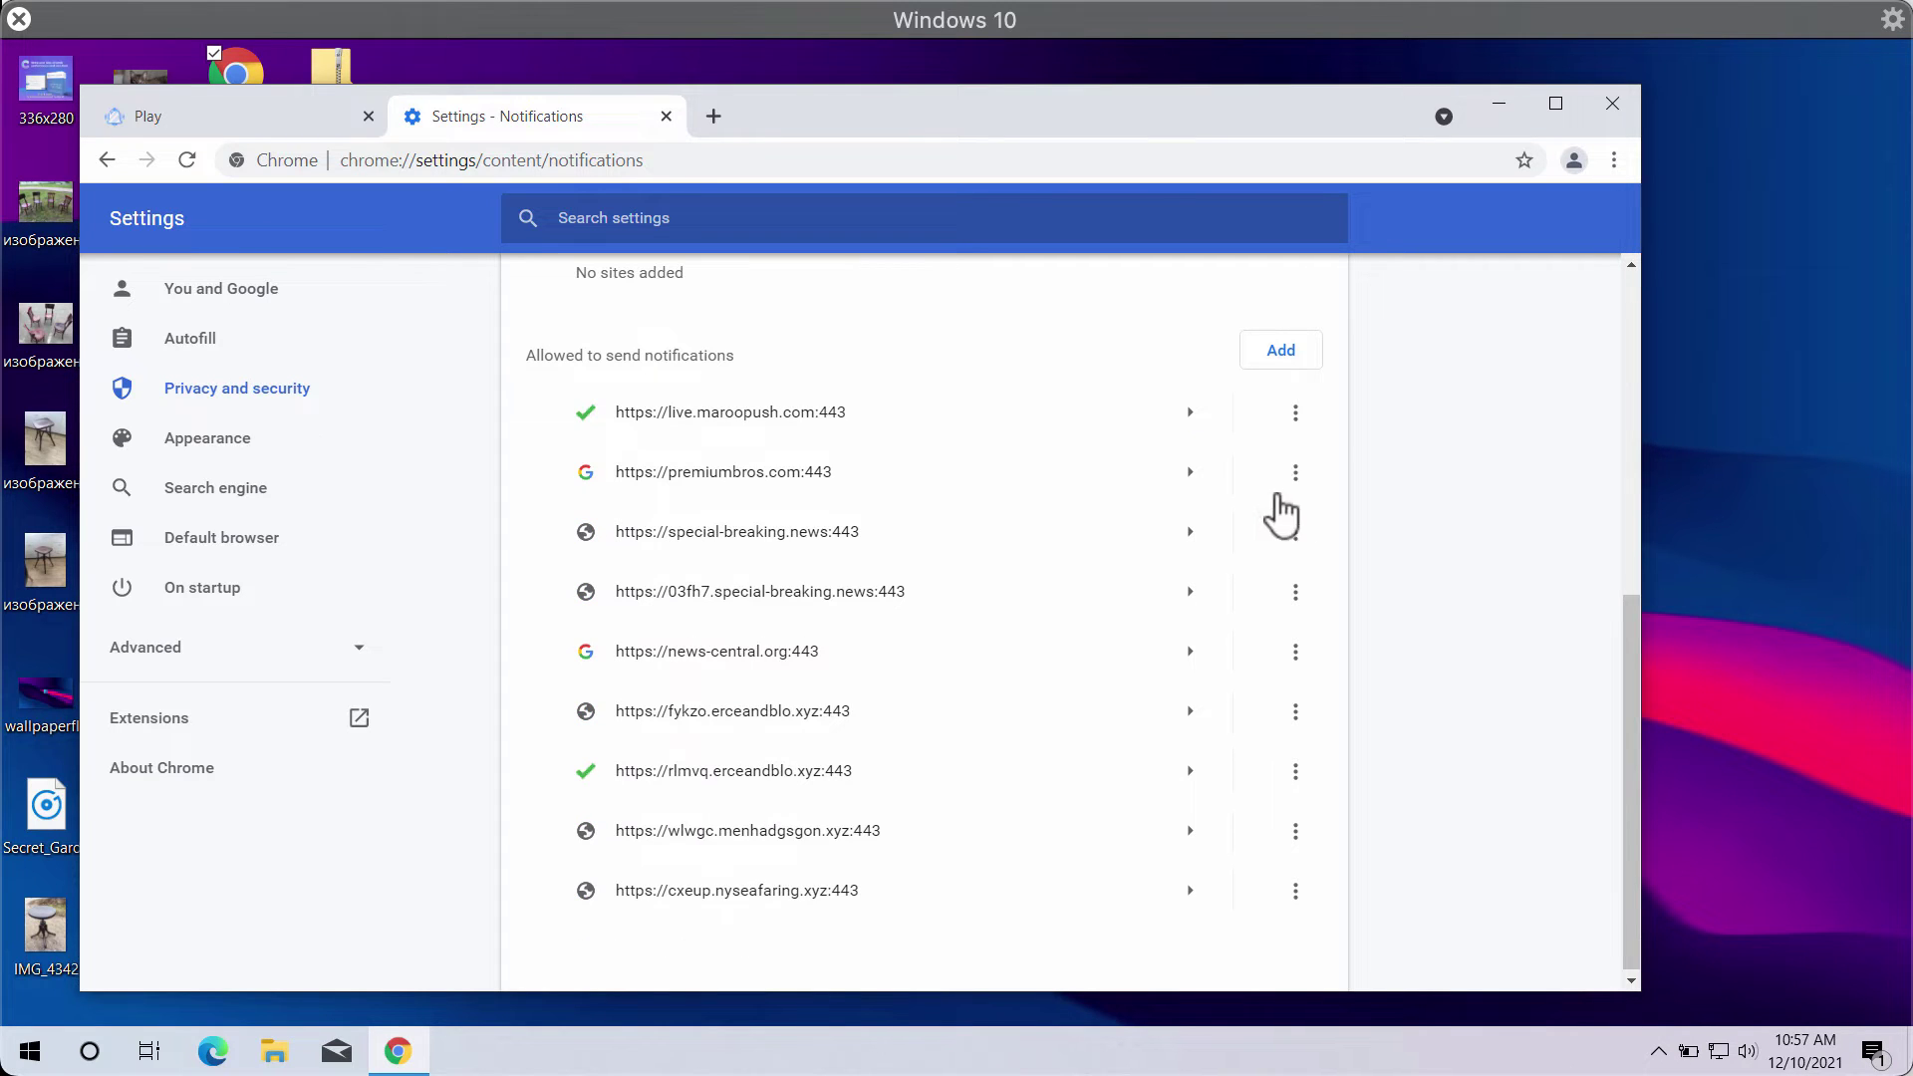
{"action": "left_click", "coordinate": [1298, 418]}
{"action": "left_click", "coordinate": [1266, 508]}
{"action": "left_click", "coordinate": [1295, 469]}
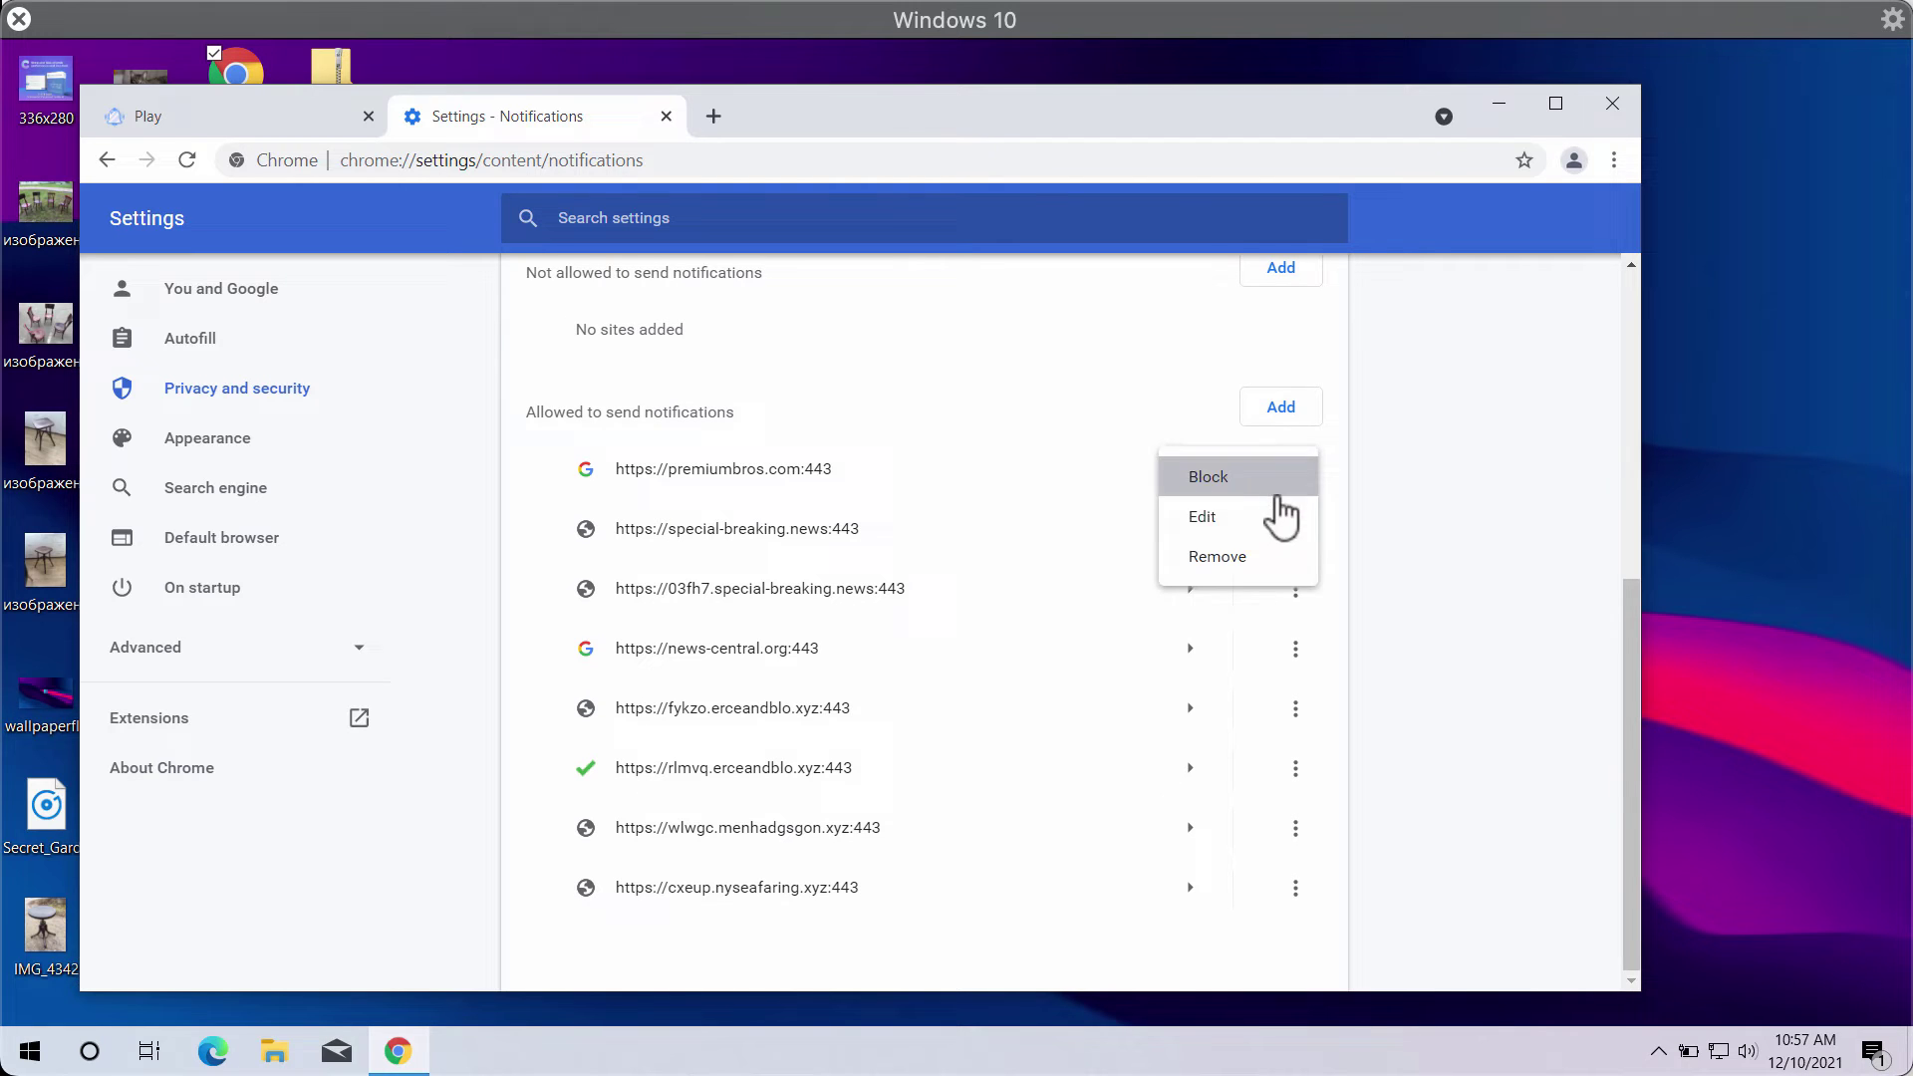
{"action": "left_click", "coordinate": [1258, 565]}
{"action": "left_click", "coordinate": [1295, 528]}
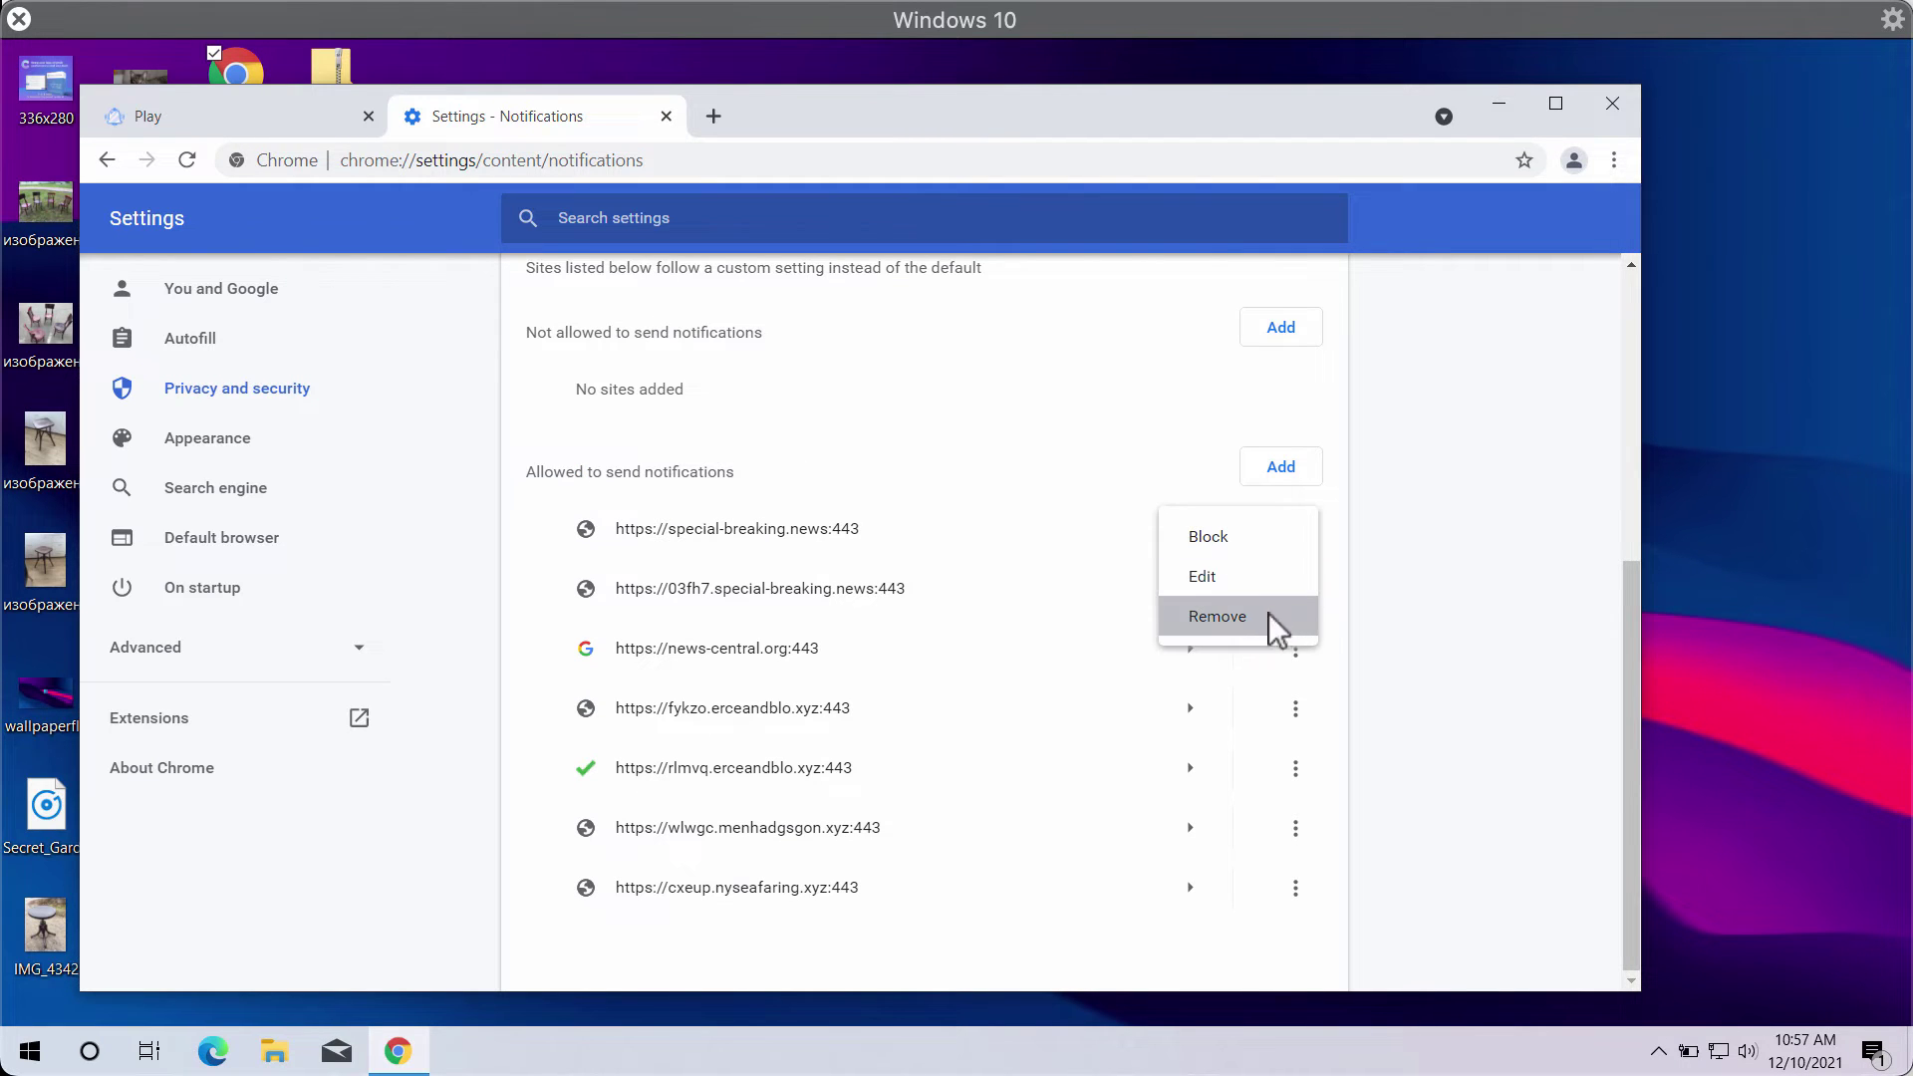
{"action": "left_click", "coordinate": [1273, 623]}
- Remove the remaining sites, from 03fh7.special-breaking.news to cxeup.nyseafaring.xyz, leaving 'No sites added'
{"action": "left_click", "coordinate": [1296, 589]}
{"action": "left_click", "coordinate": [1260, 674]}
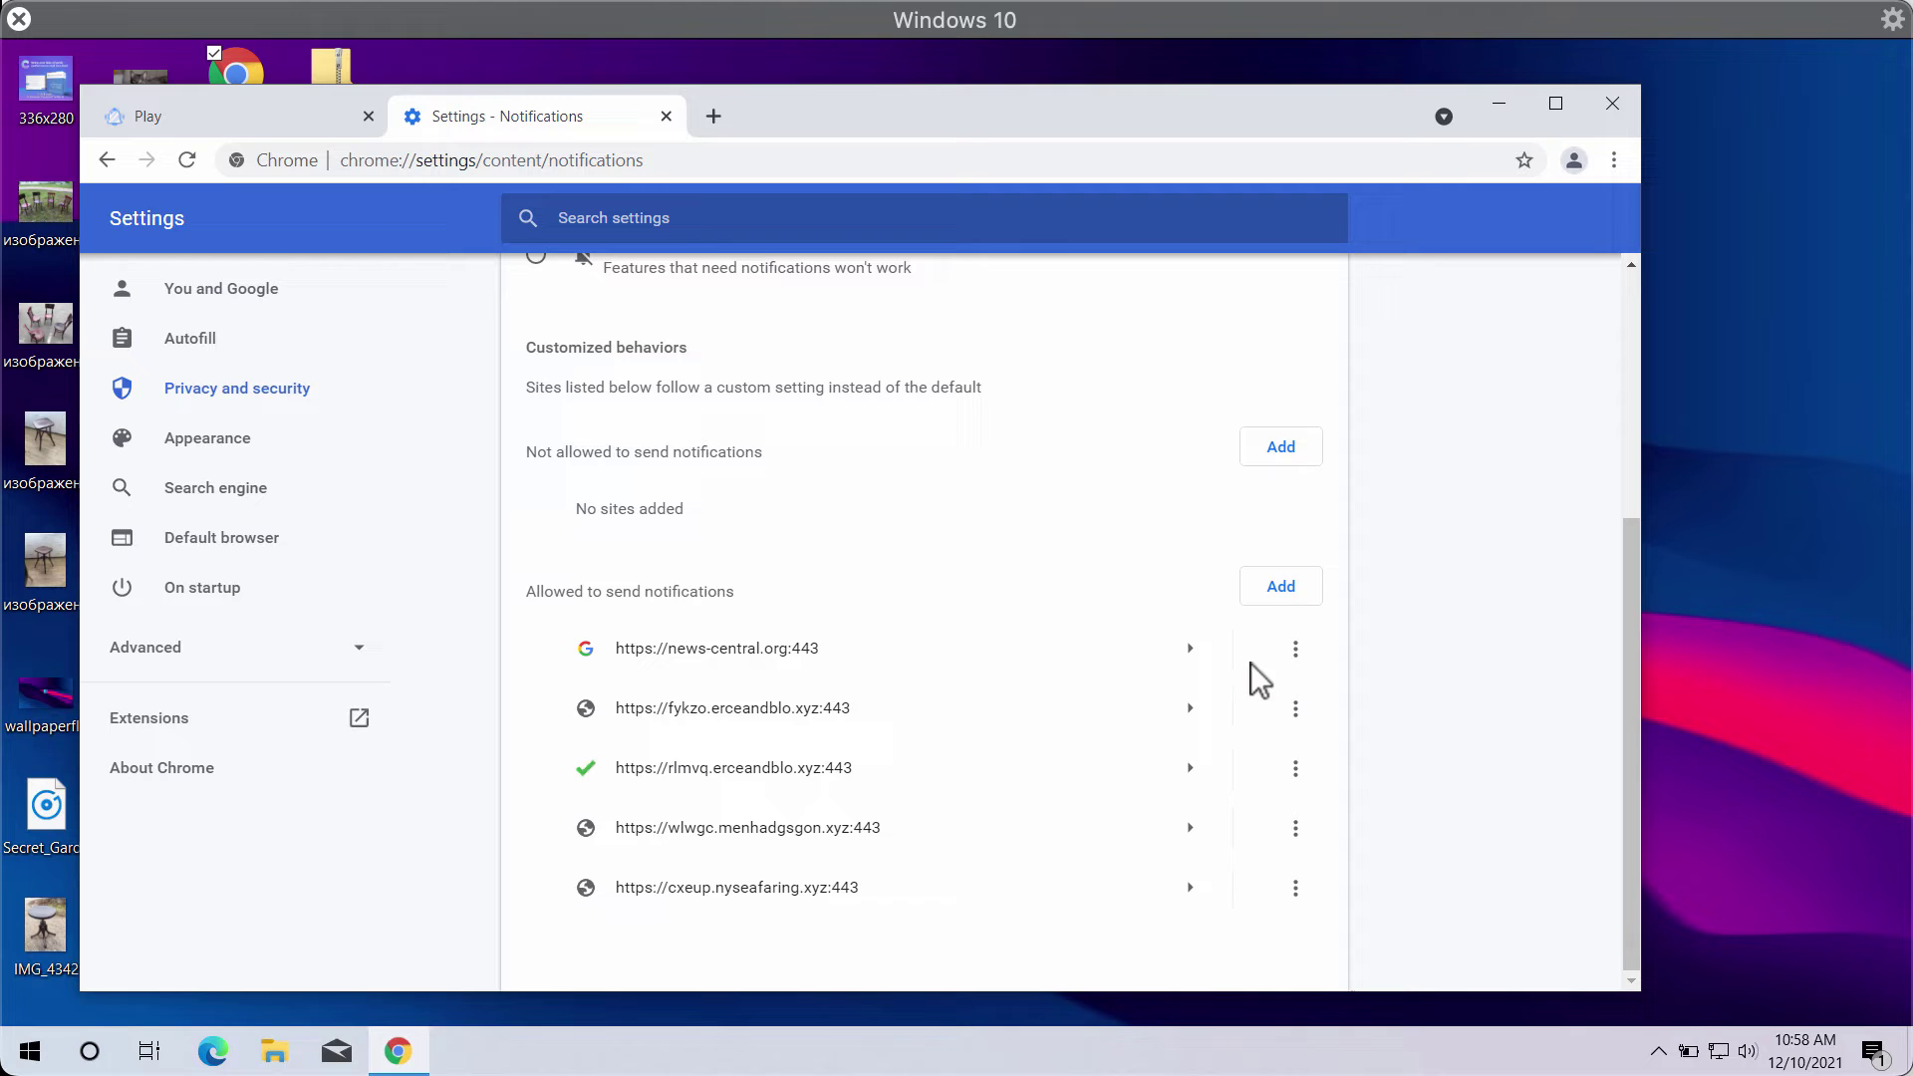
{"action": "left_click", "coordinate": [1295, 649]}
{"action": "left_click", "coordinate": [1263, 736]}
{"action": "left_click", "coordinate": [1295, 708]}
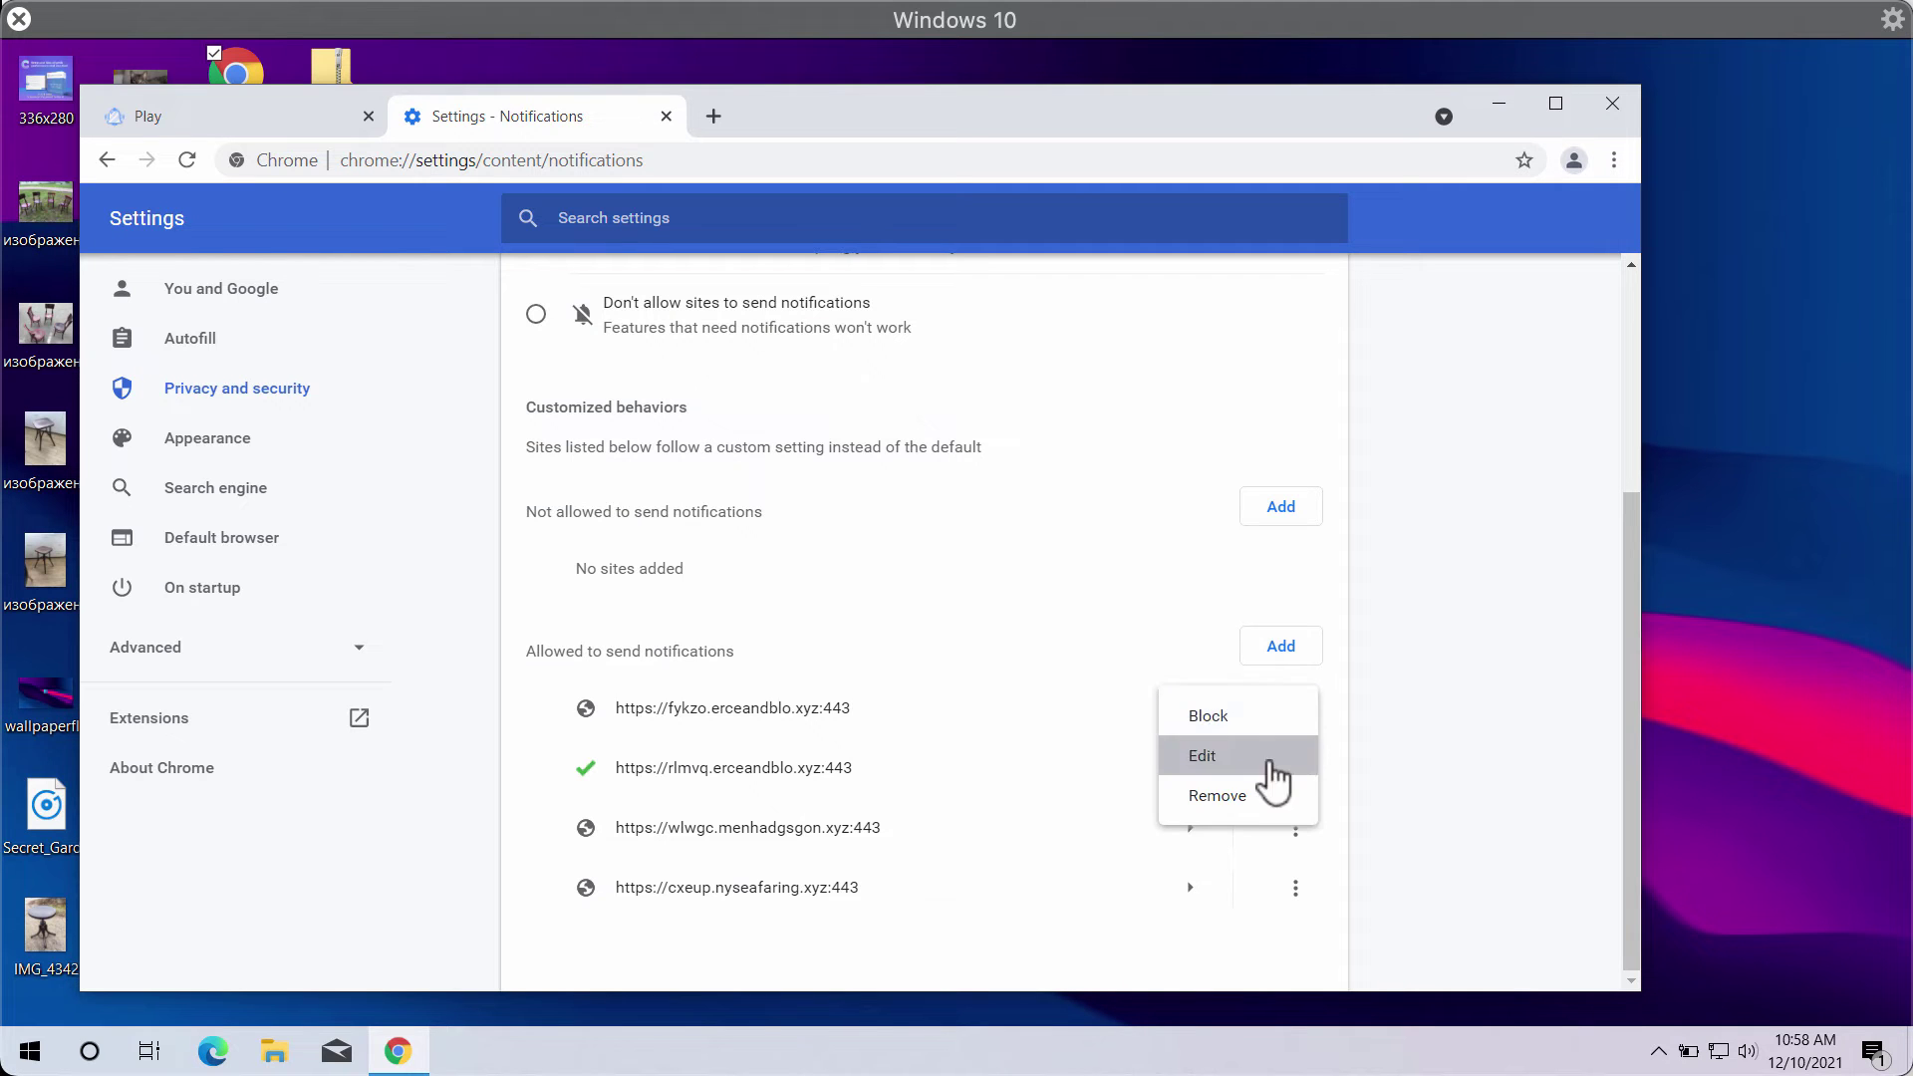
{"action": "left_click", "coordinate": [1261, 793]}
{"action": "left_click", "coordinate": [1296, 768]}
{"action": "left_click", "coordinate": [1265, 854]}
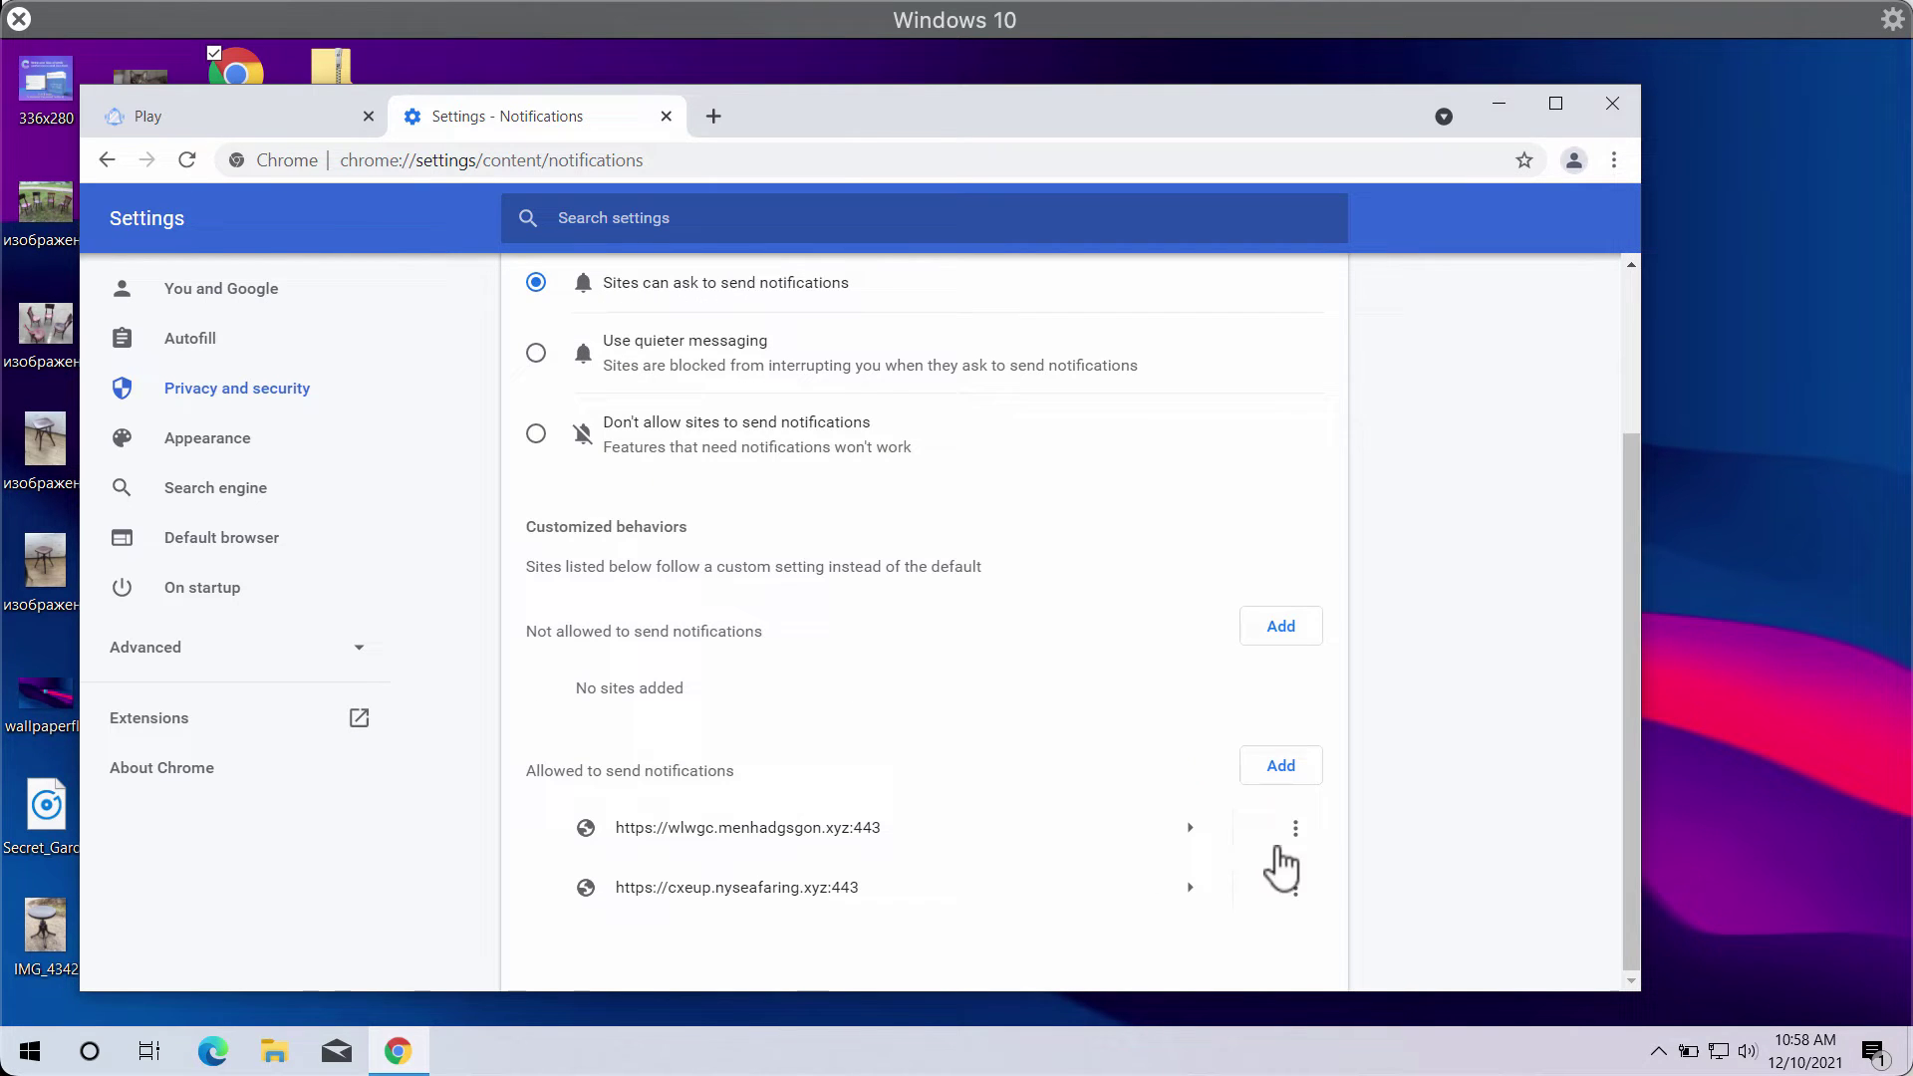
{"action": "left_click", "coordinate": [1301, 840]}
{"action": "left_click", "coordinate": [1253, 913]}
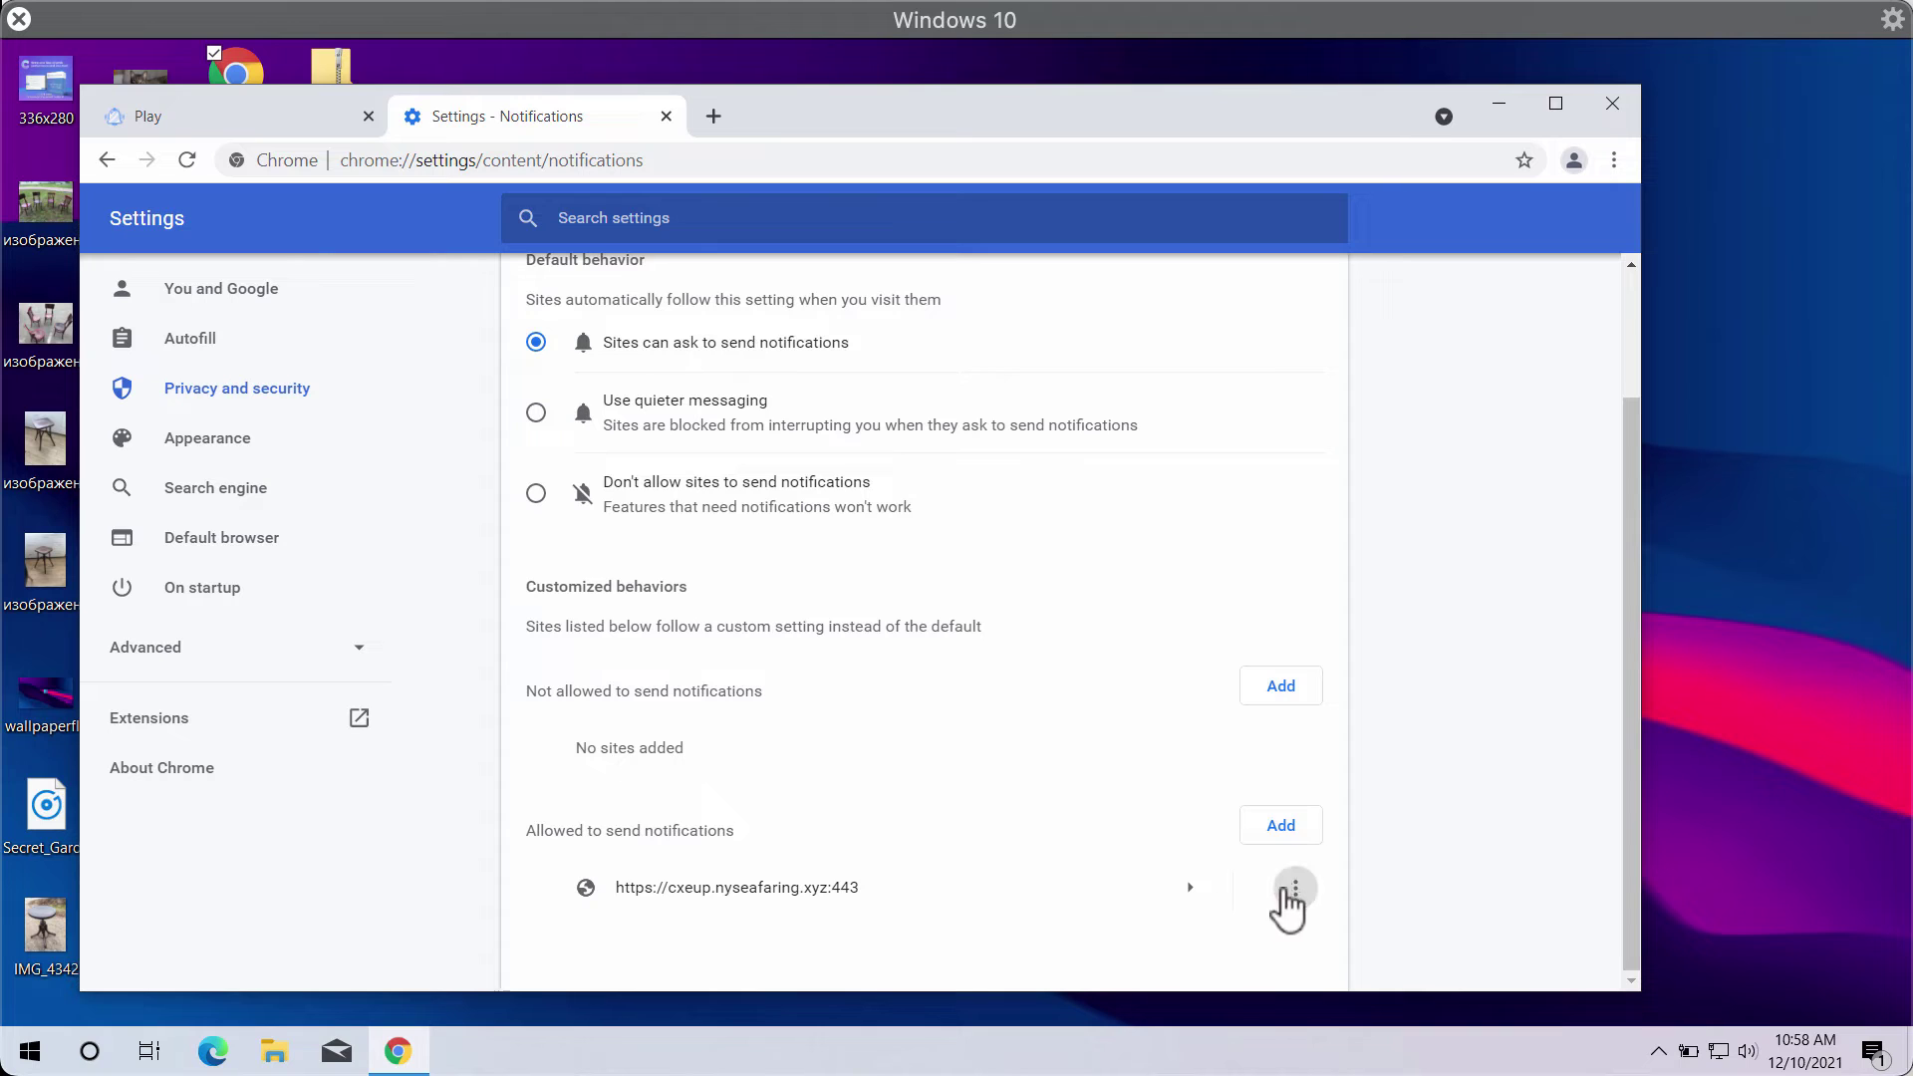
{"action": "left_click", "coordinate": [1295, 888]}
{"action": "left_click", "coordinate": [1252, 892]}
{"action": "left_click", "coordinate": [945, 149]}
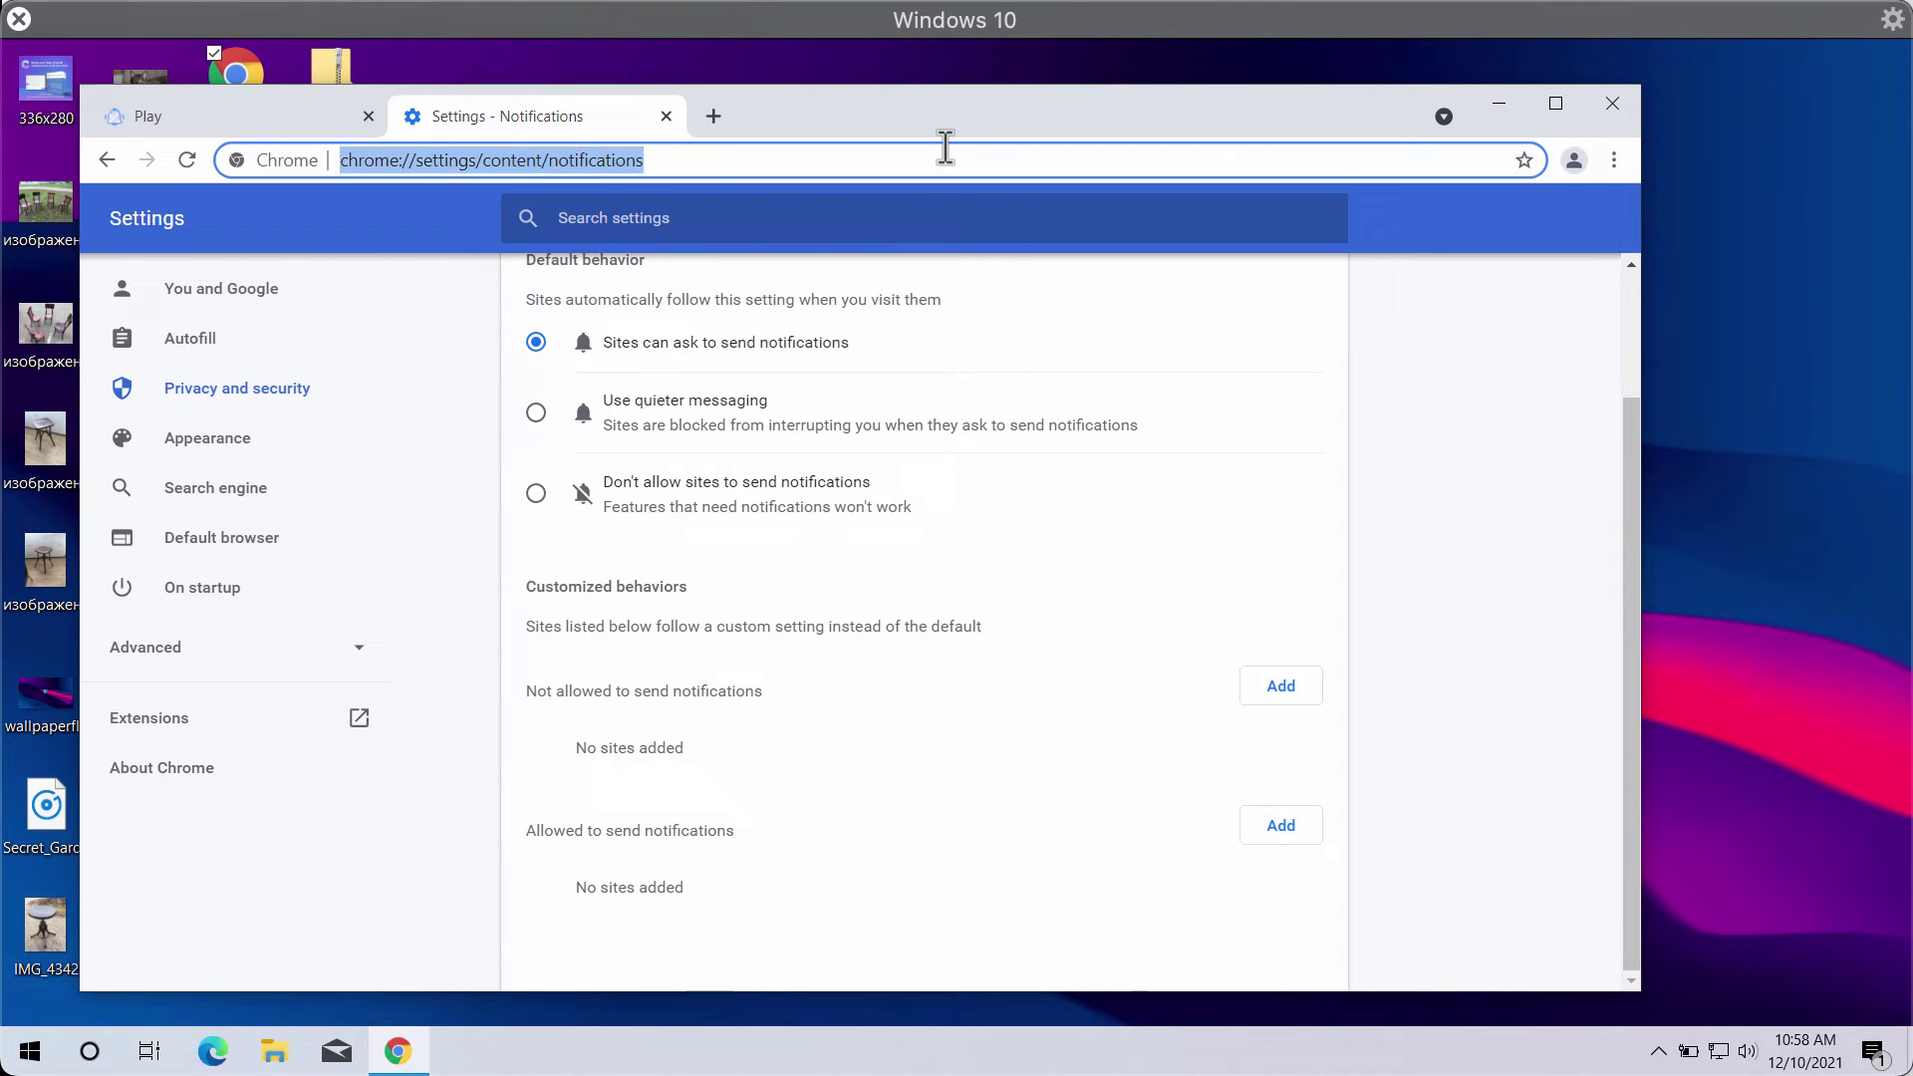
- Load combocleaner.com from the address bar and nudge the window slightly right
{"action": "type", "text": "c"}
{"action": "key", "text": "Return"}
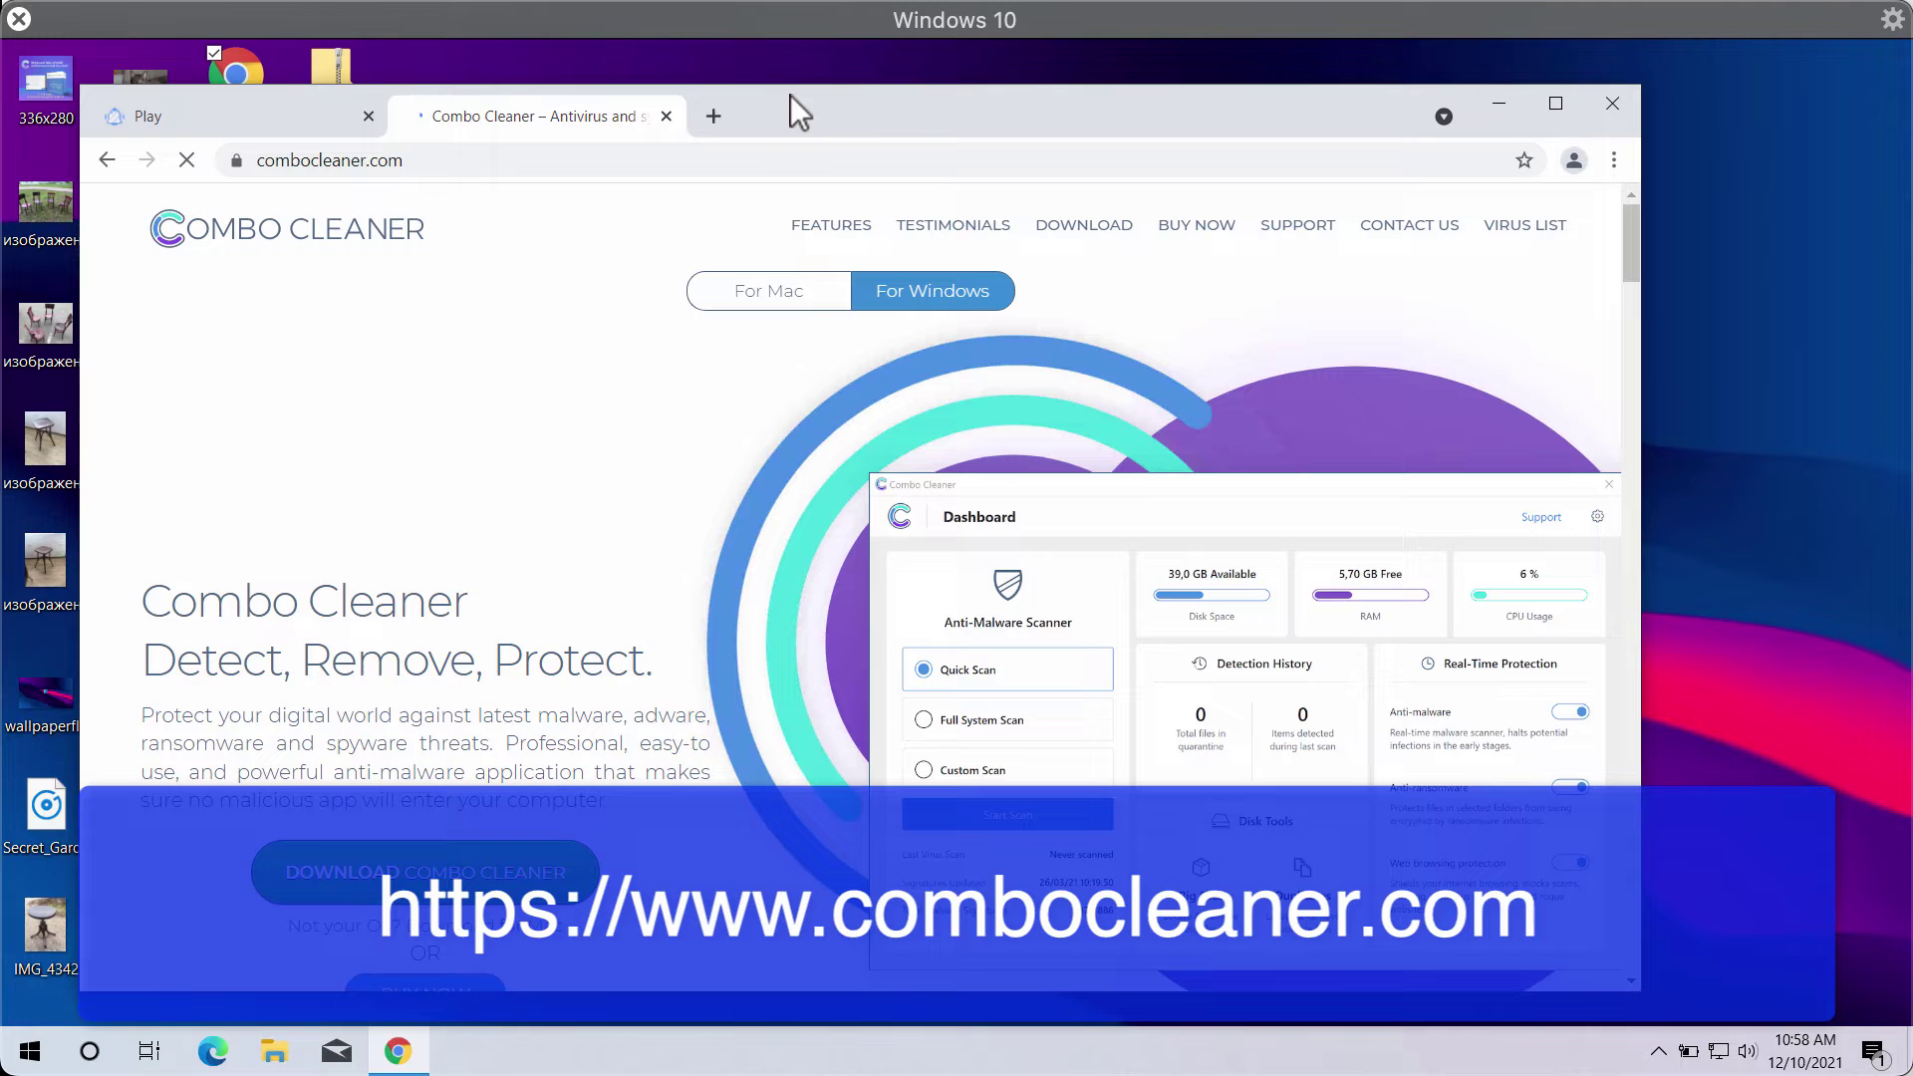
{"action": "left_click_drag", "start_coordinate": [905, 109], "coordinate": [971, 81]}
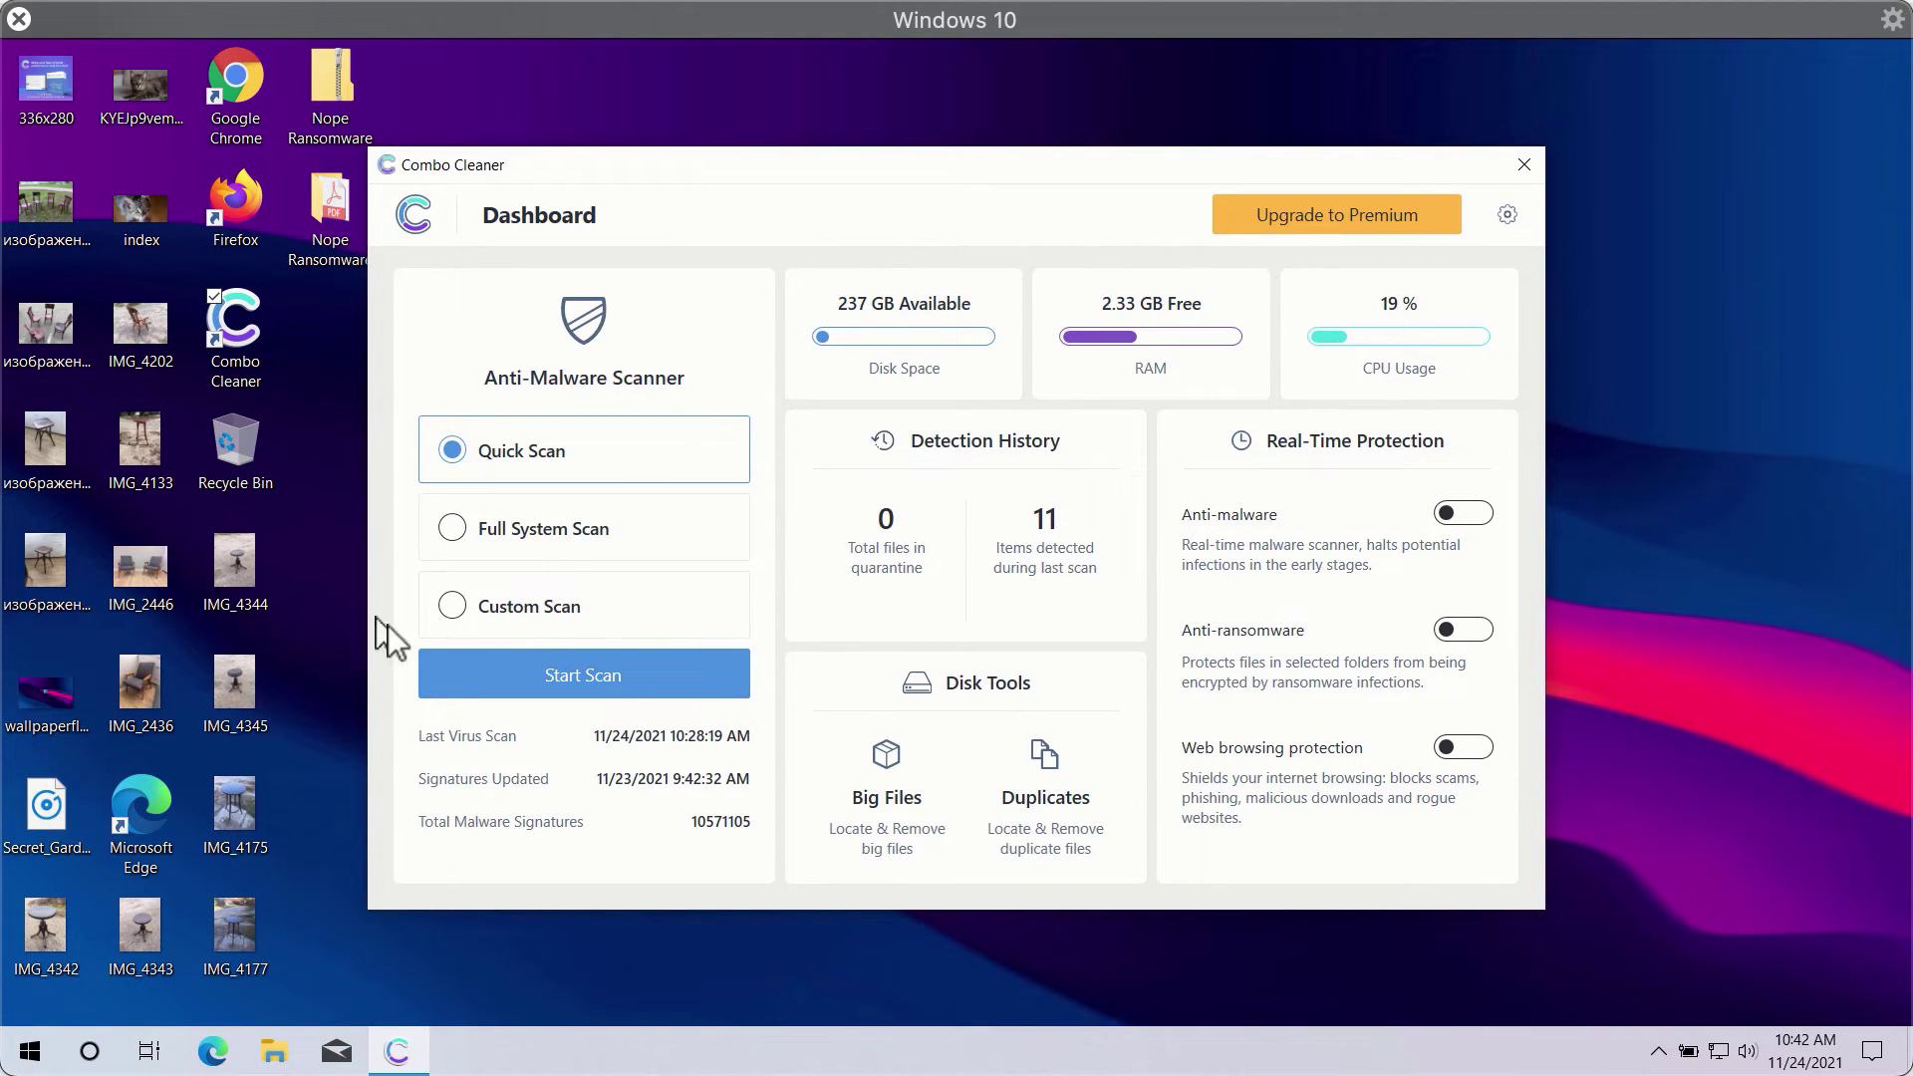
- Start a Quick Scan from the Combo Cleaner dashboard
{"action": "left_click", "coordinate": [578, 680]}
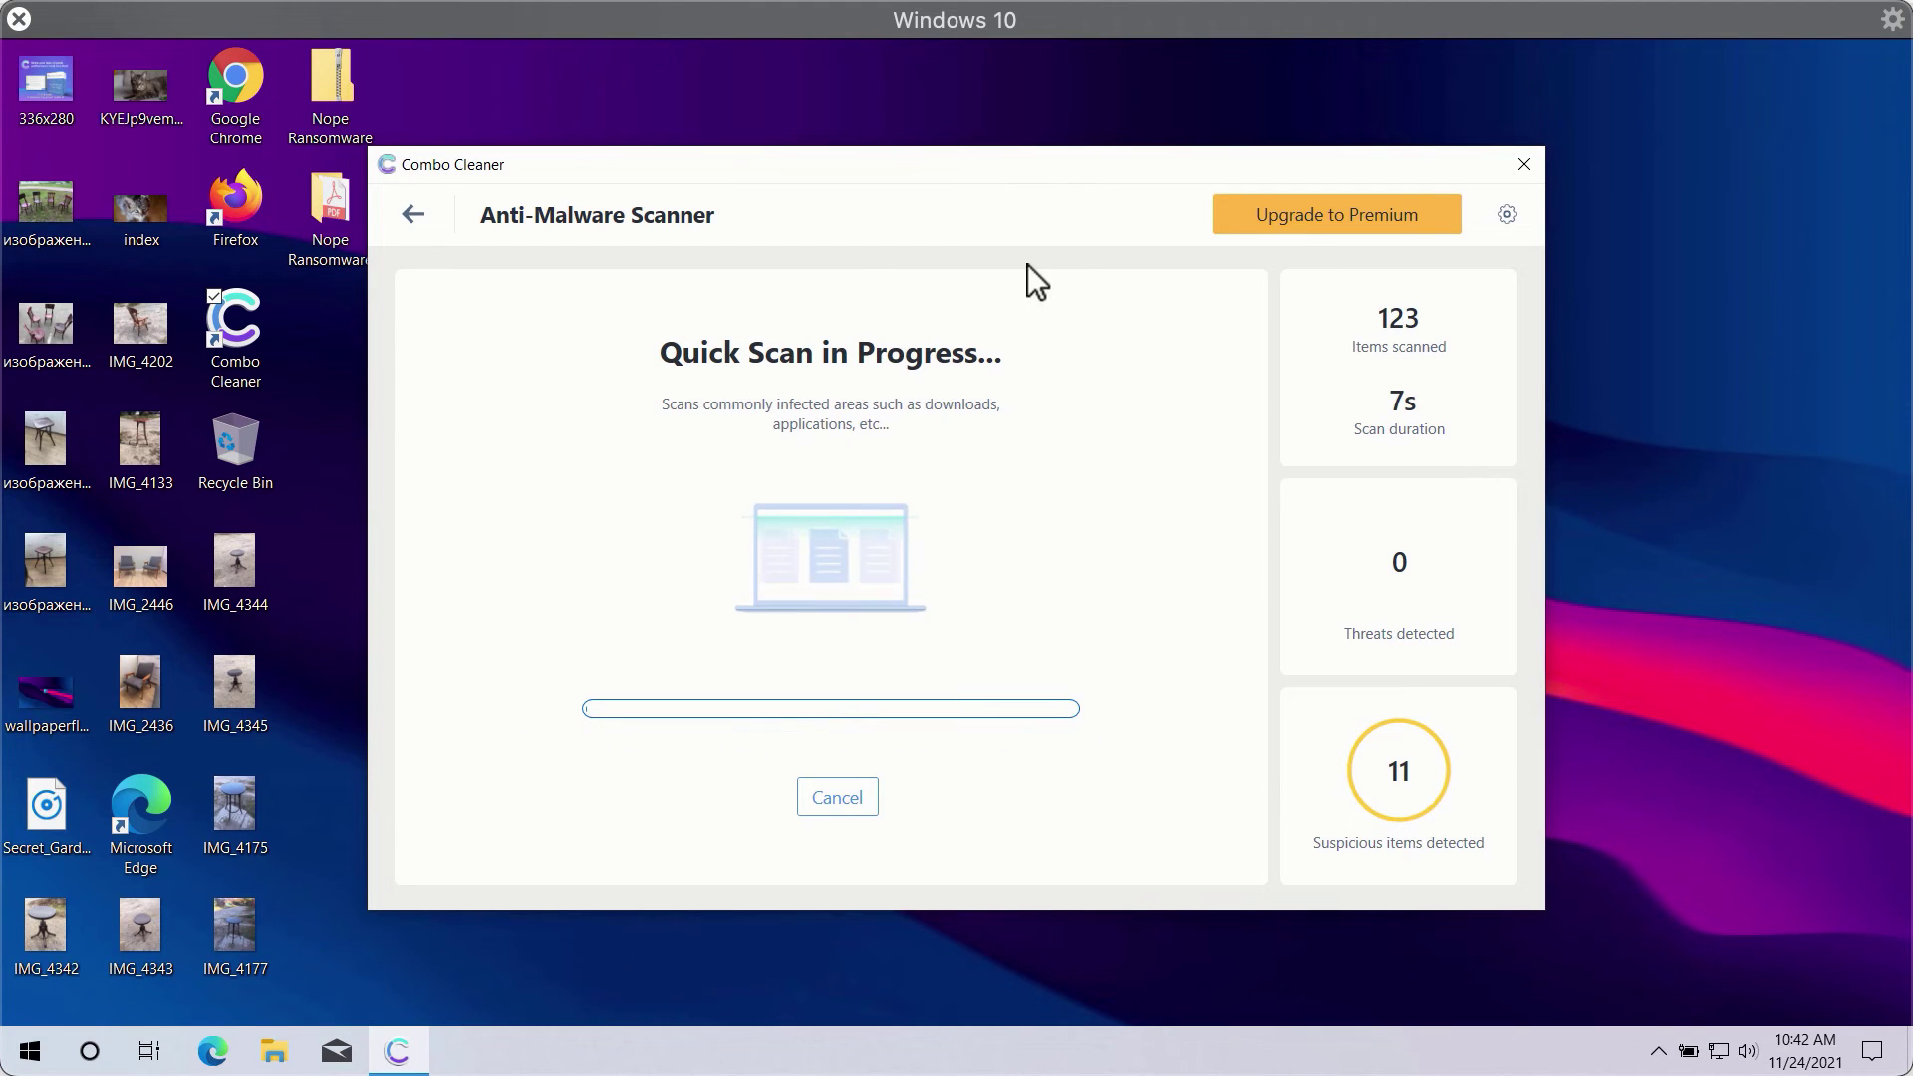
- Open Combo Cleaner's Settings page via the gear icon
{"action": "left_click", "coordinate": [1504, 218]}
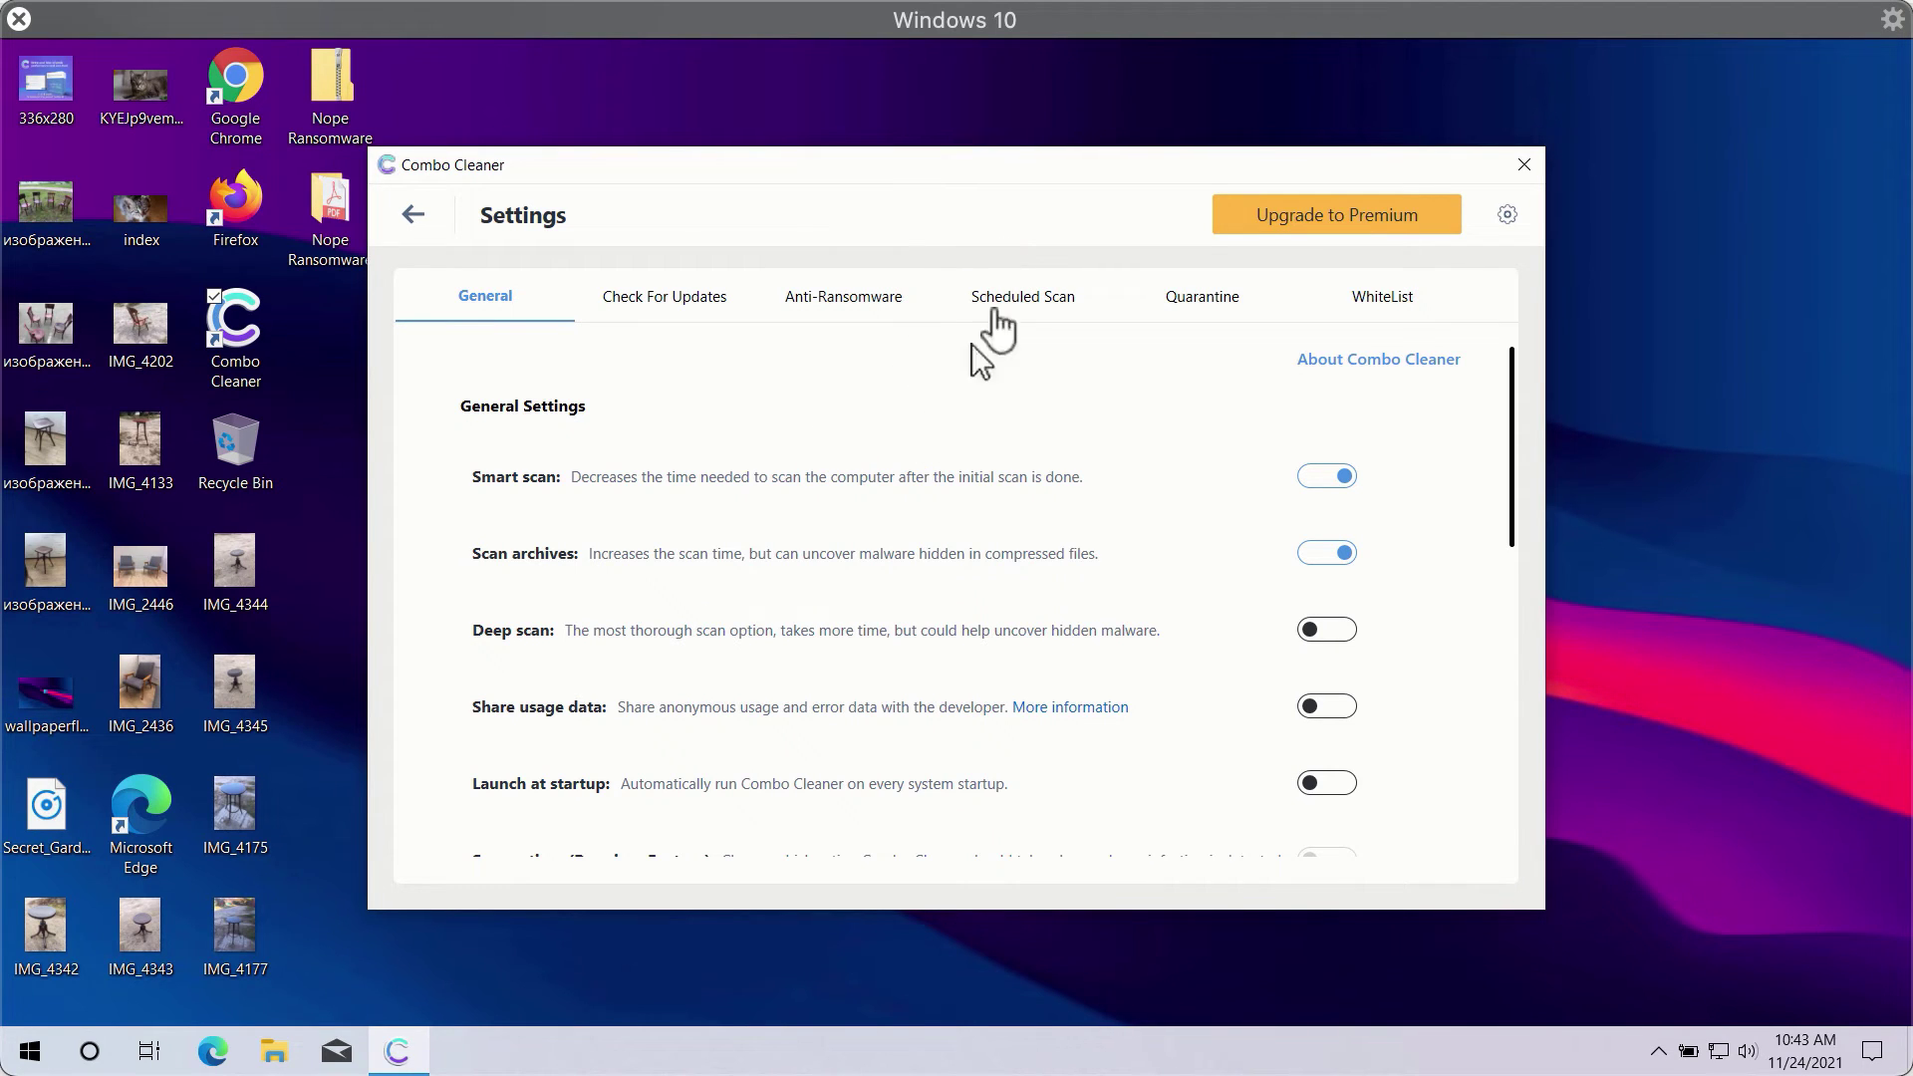
- Browse the Anti-Ransomware, Scheduled Scan and General settings tabs
{"action": "left_click", "coordinate": [851, 311]}
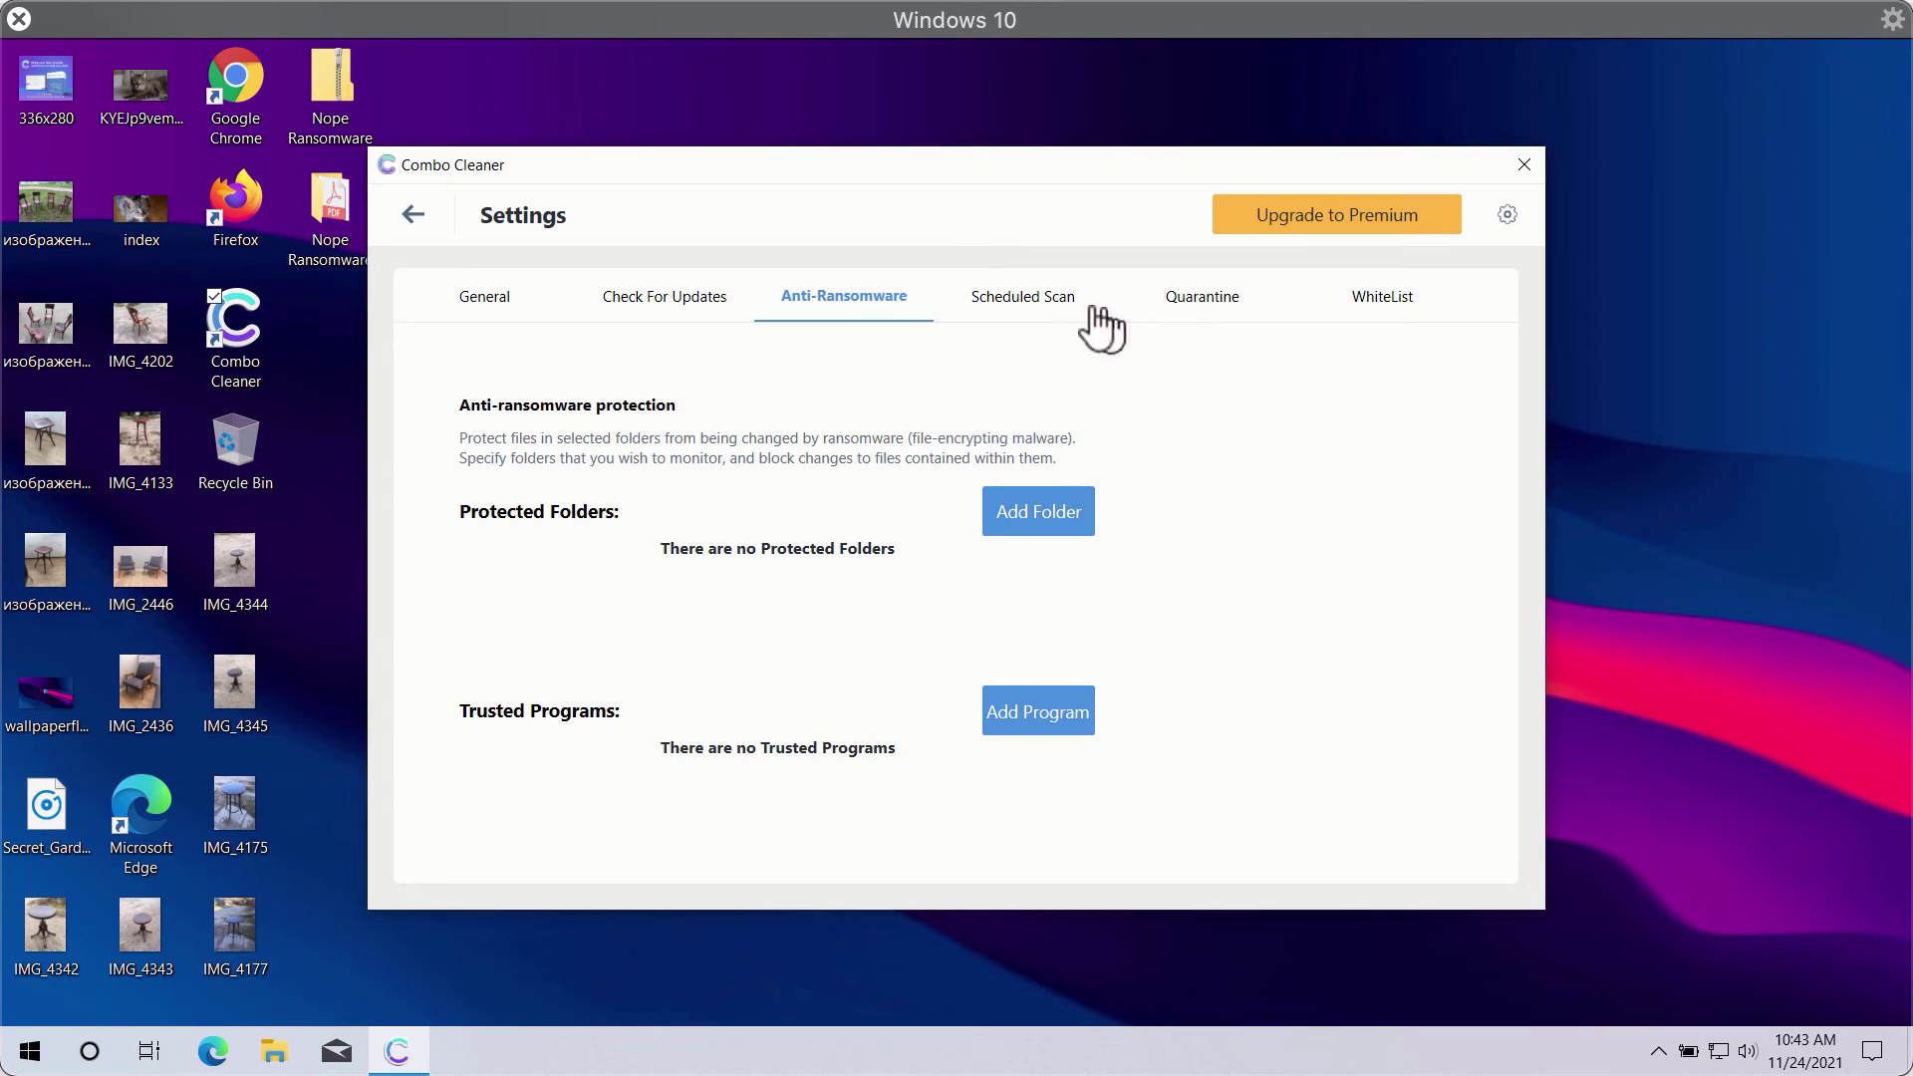
{"action": "left_click", "coordinate": [1041, 302]}
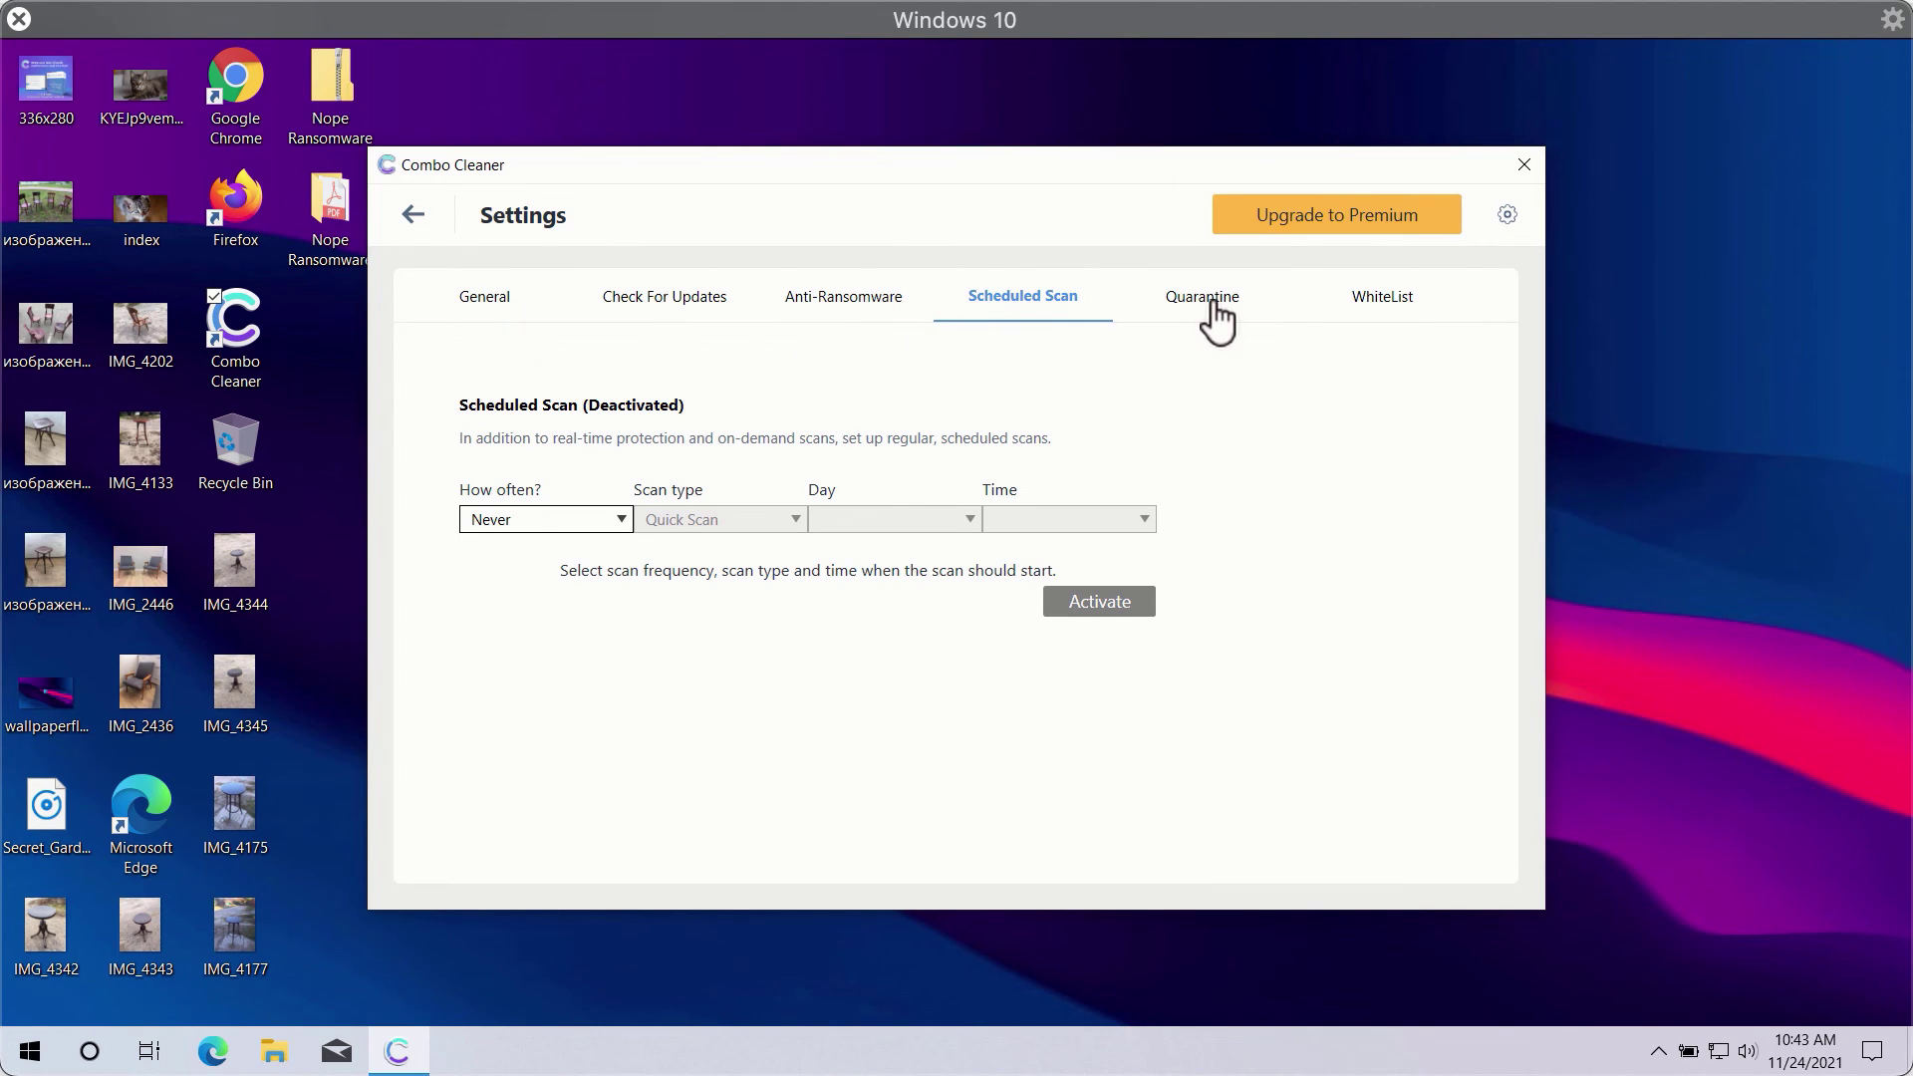
{"action": "left_click", "coordinate": [498, 304]}
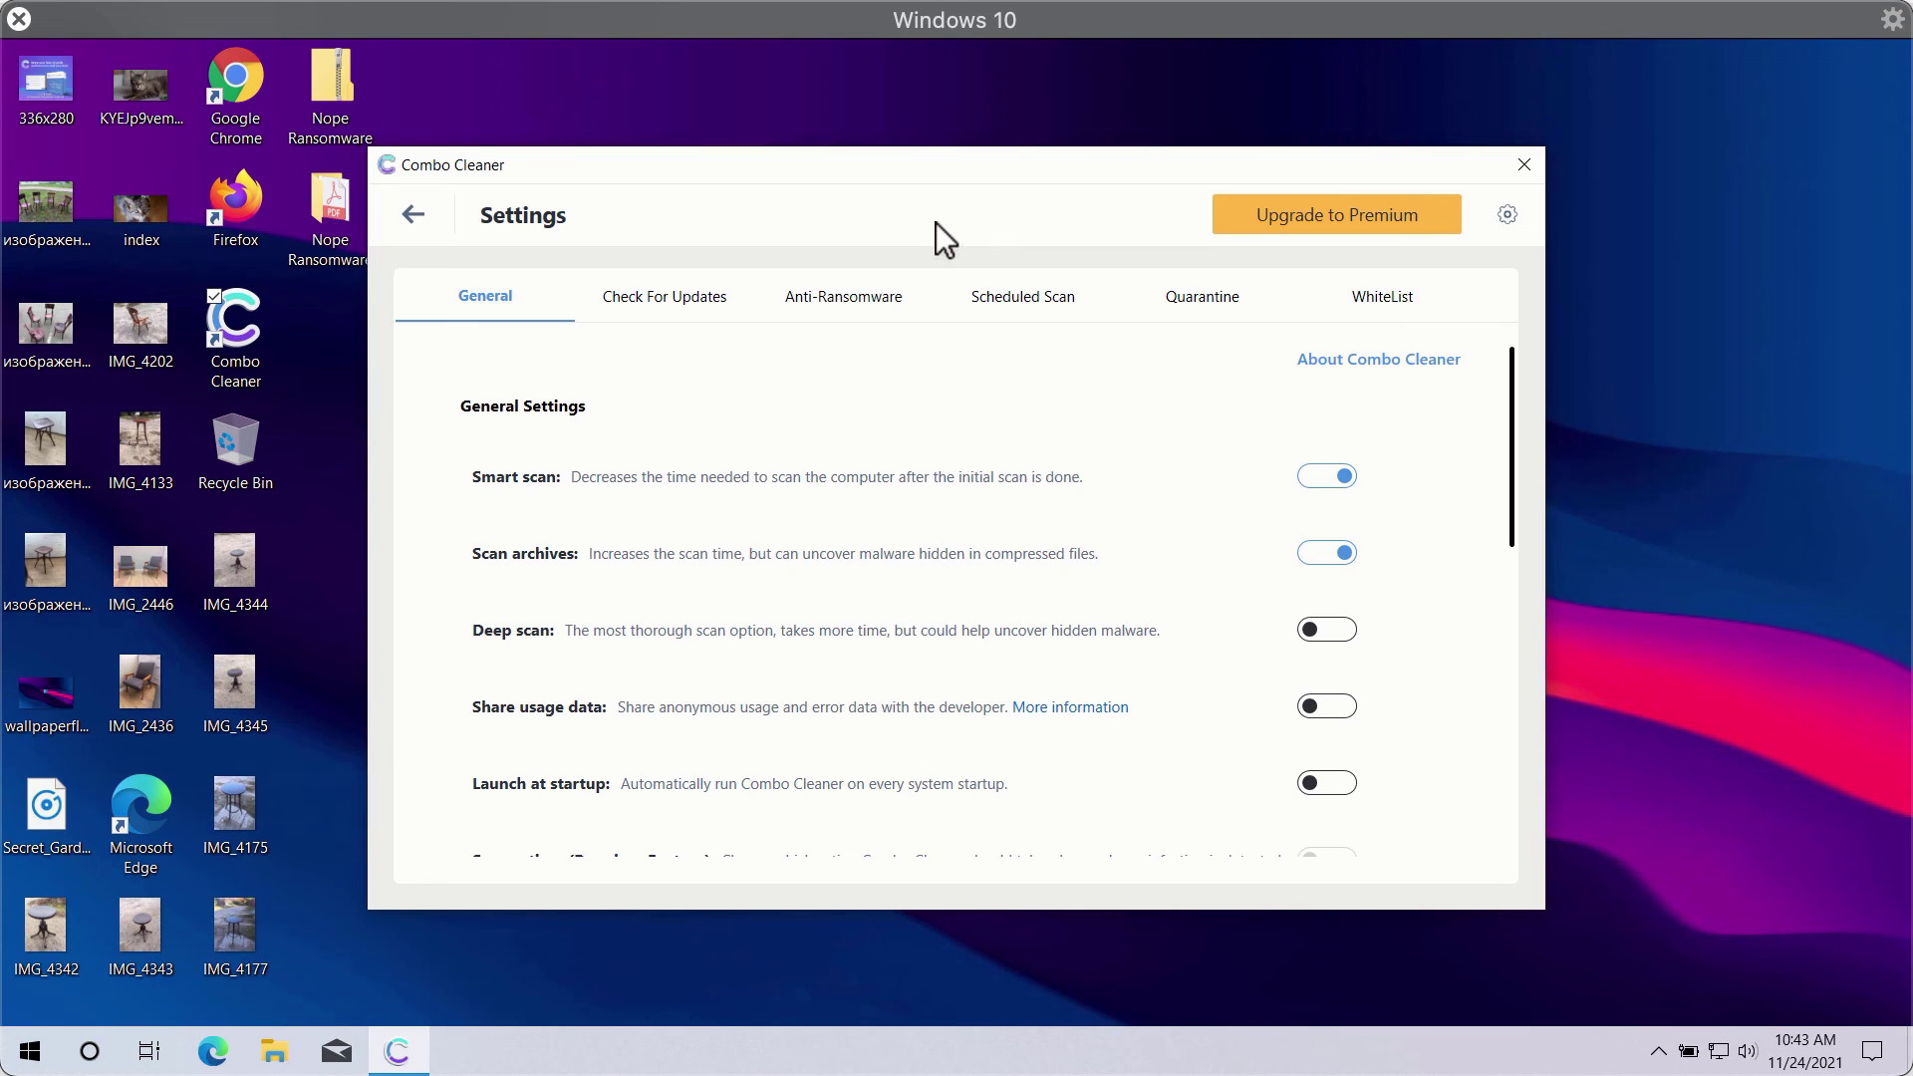
- Return to the dashboard and cancel the running Quick Scan, confirming with Yes
{"action": "left_click", "coordinate": [413, 217]}
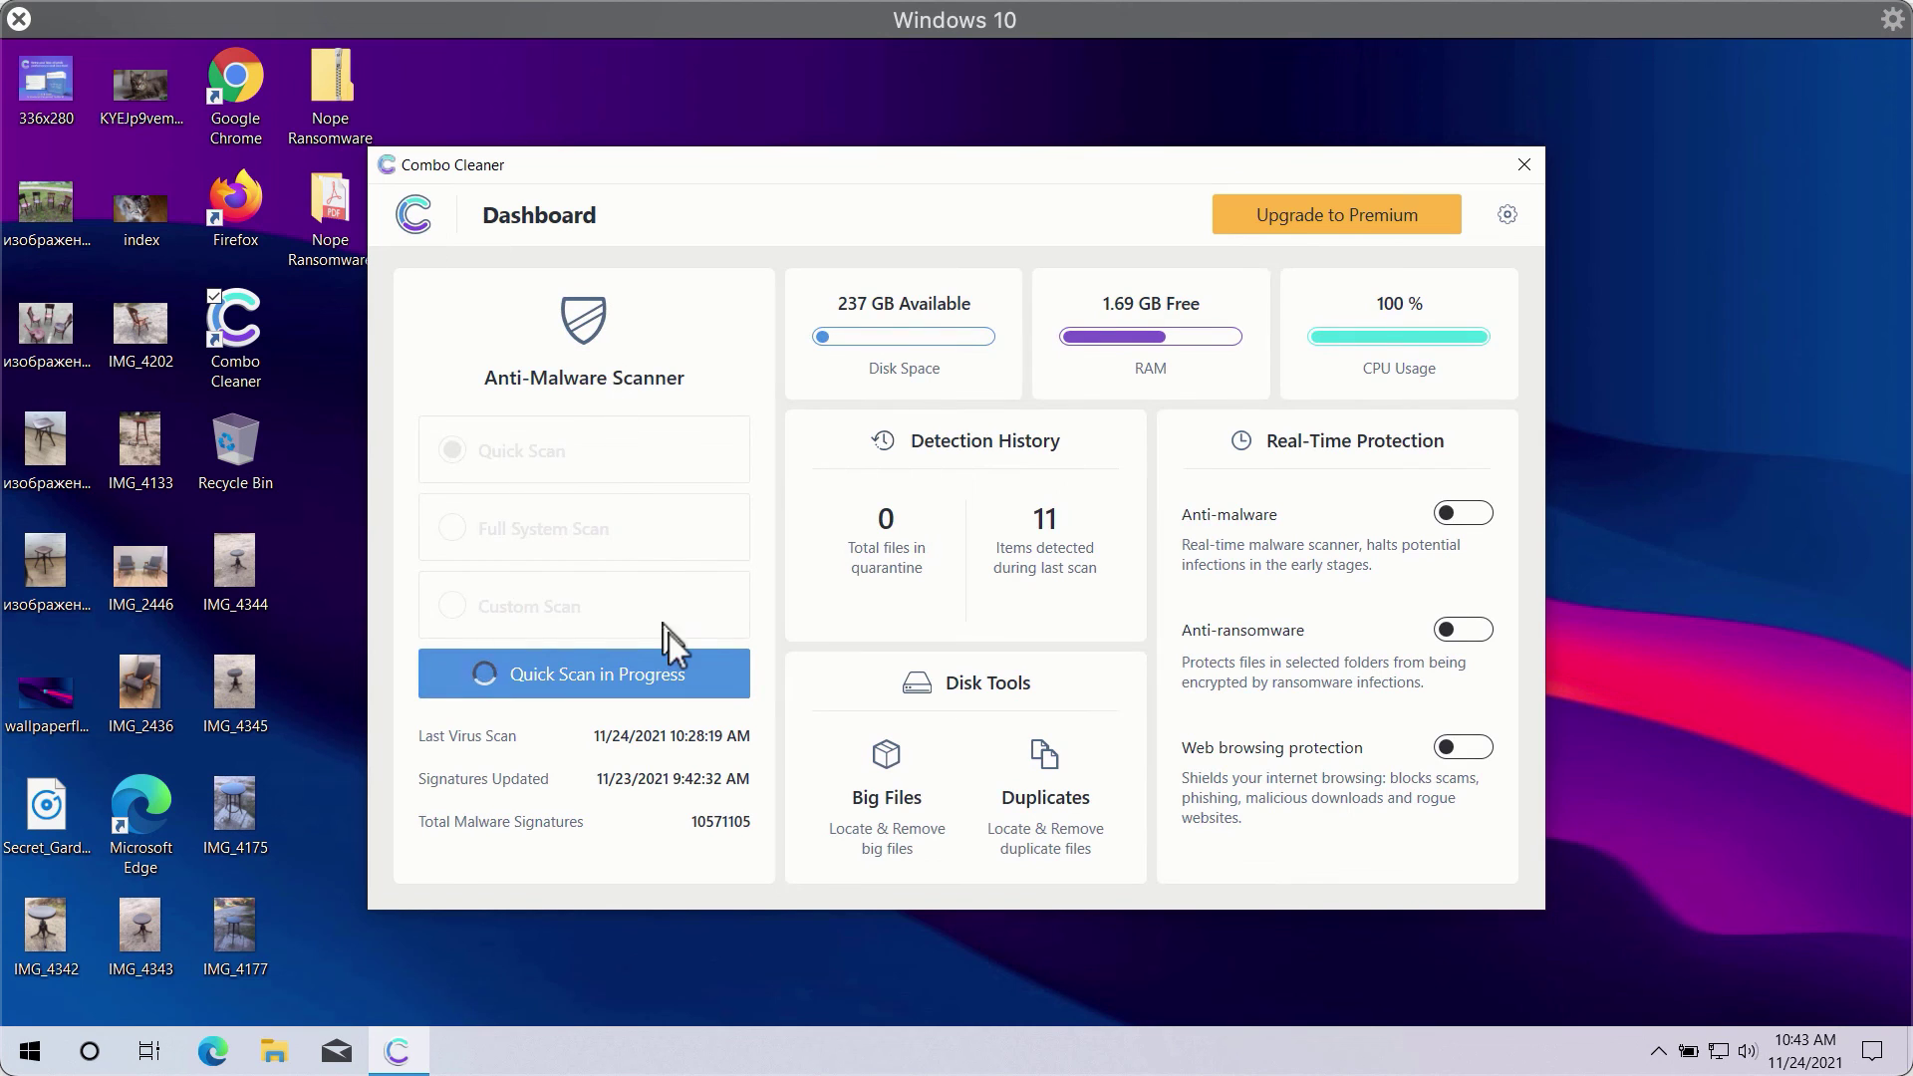
{"action": "left_click", "coordinate": [686, 674]}
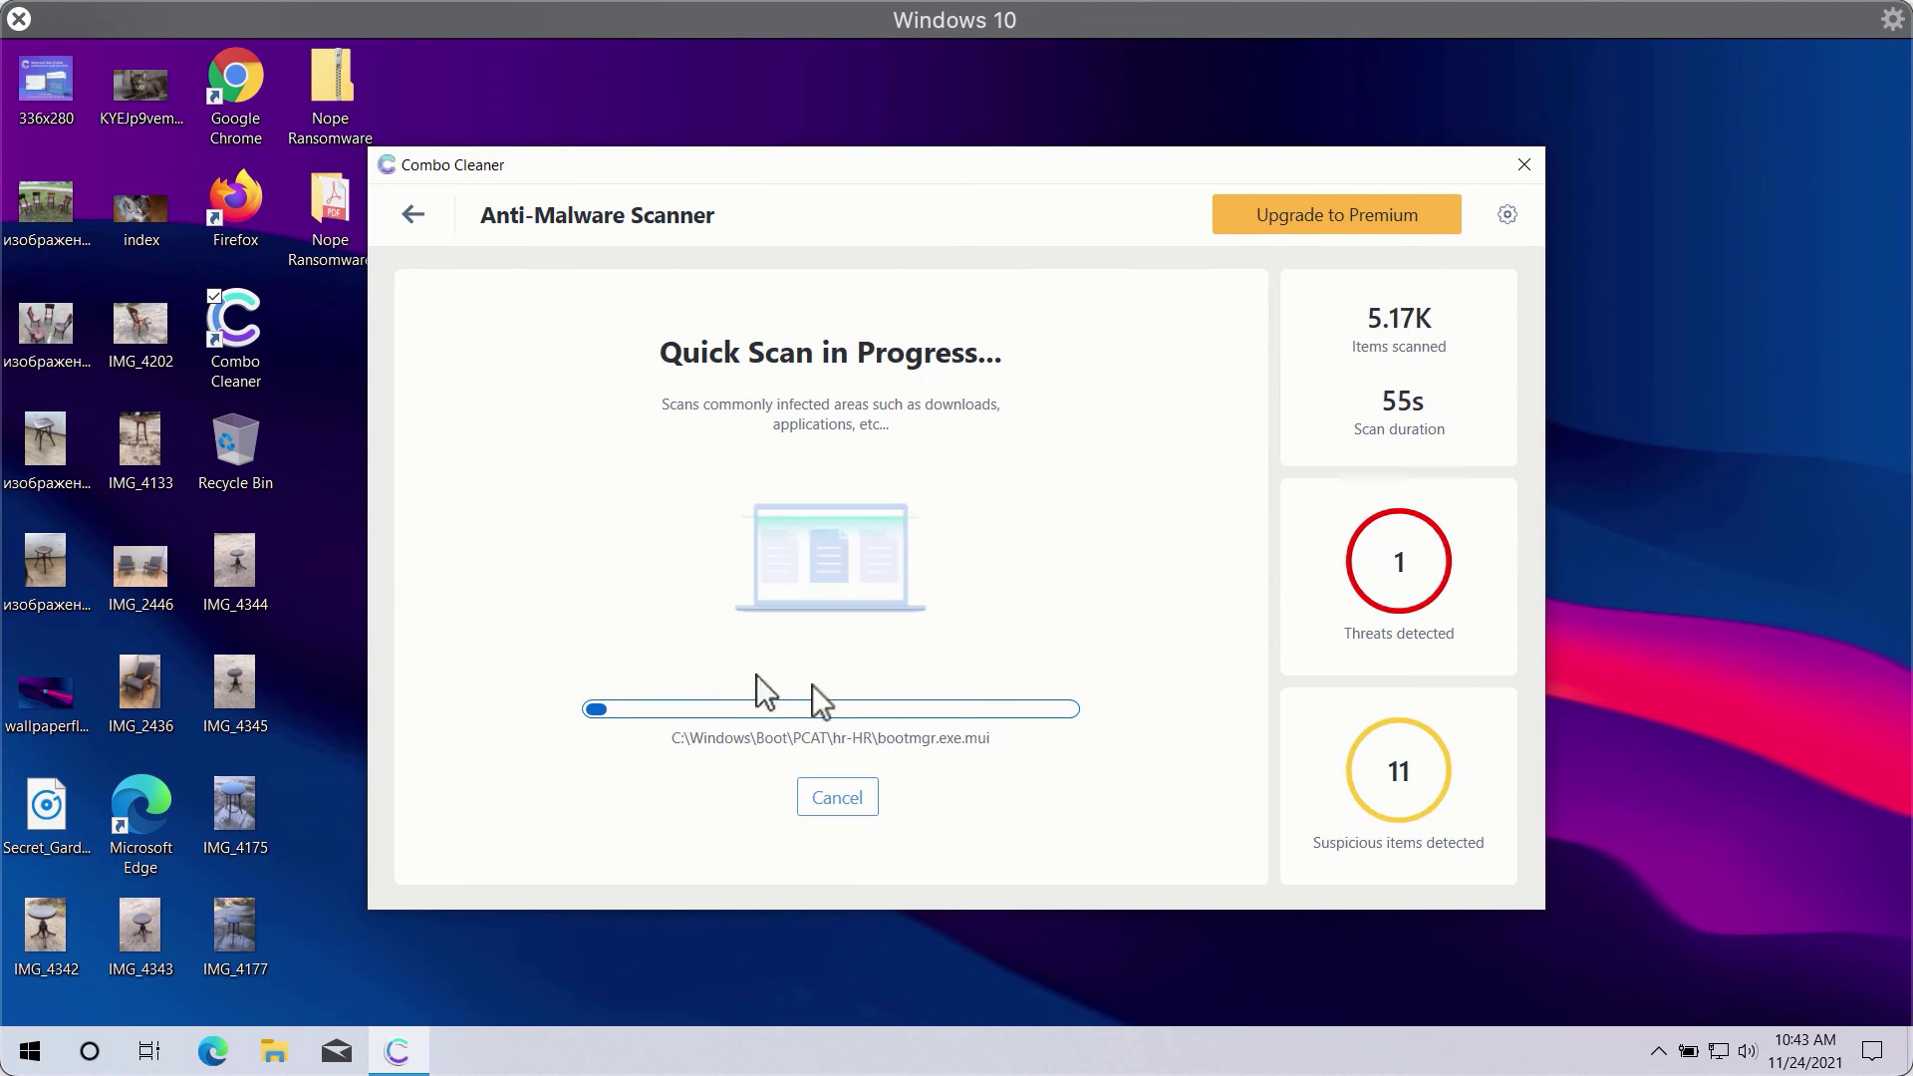
{"action": "left_click", "coordinate": [833, 797]}
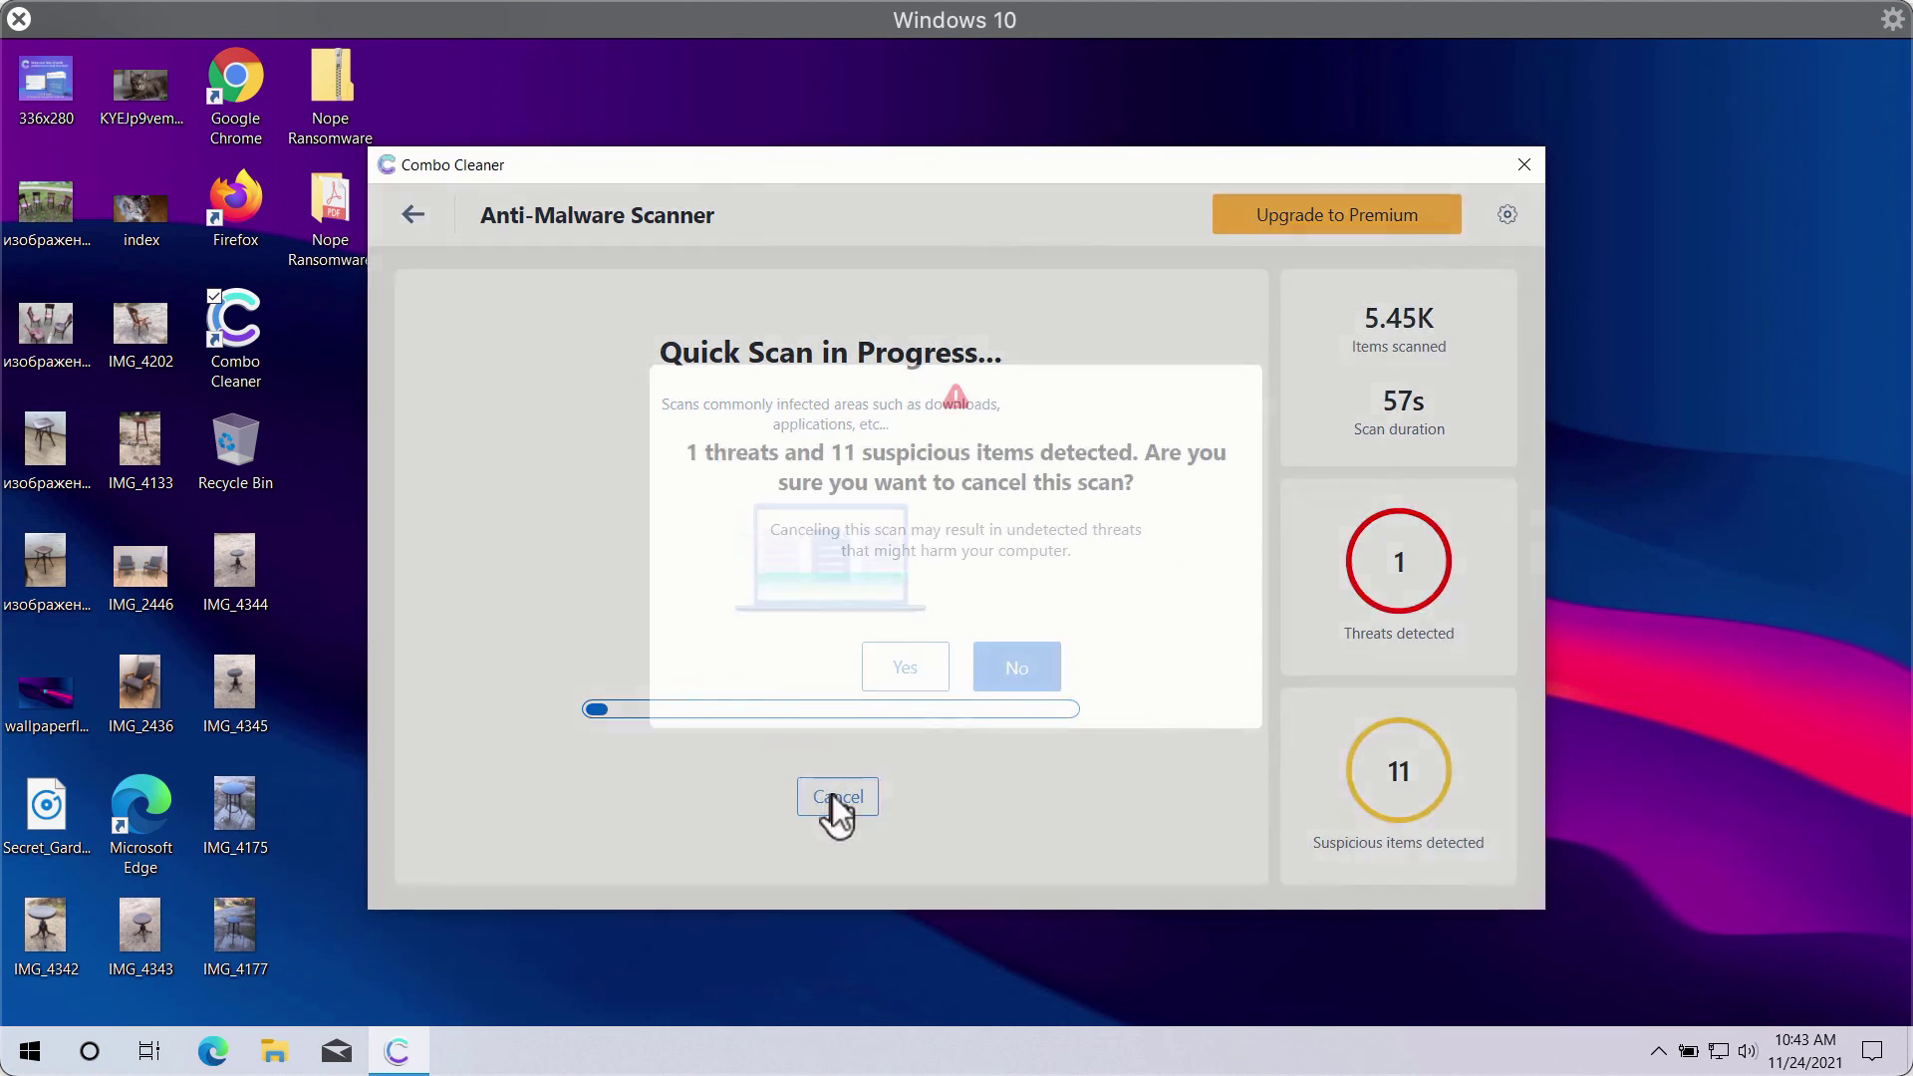
{"action": "left_click", "coordinate": [930, 684]}
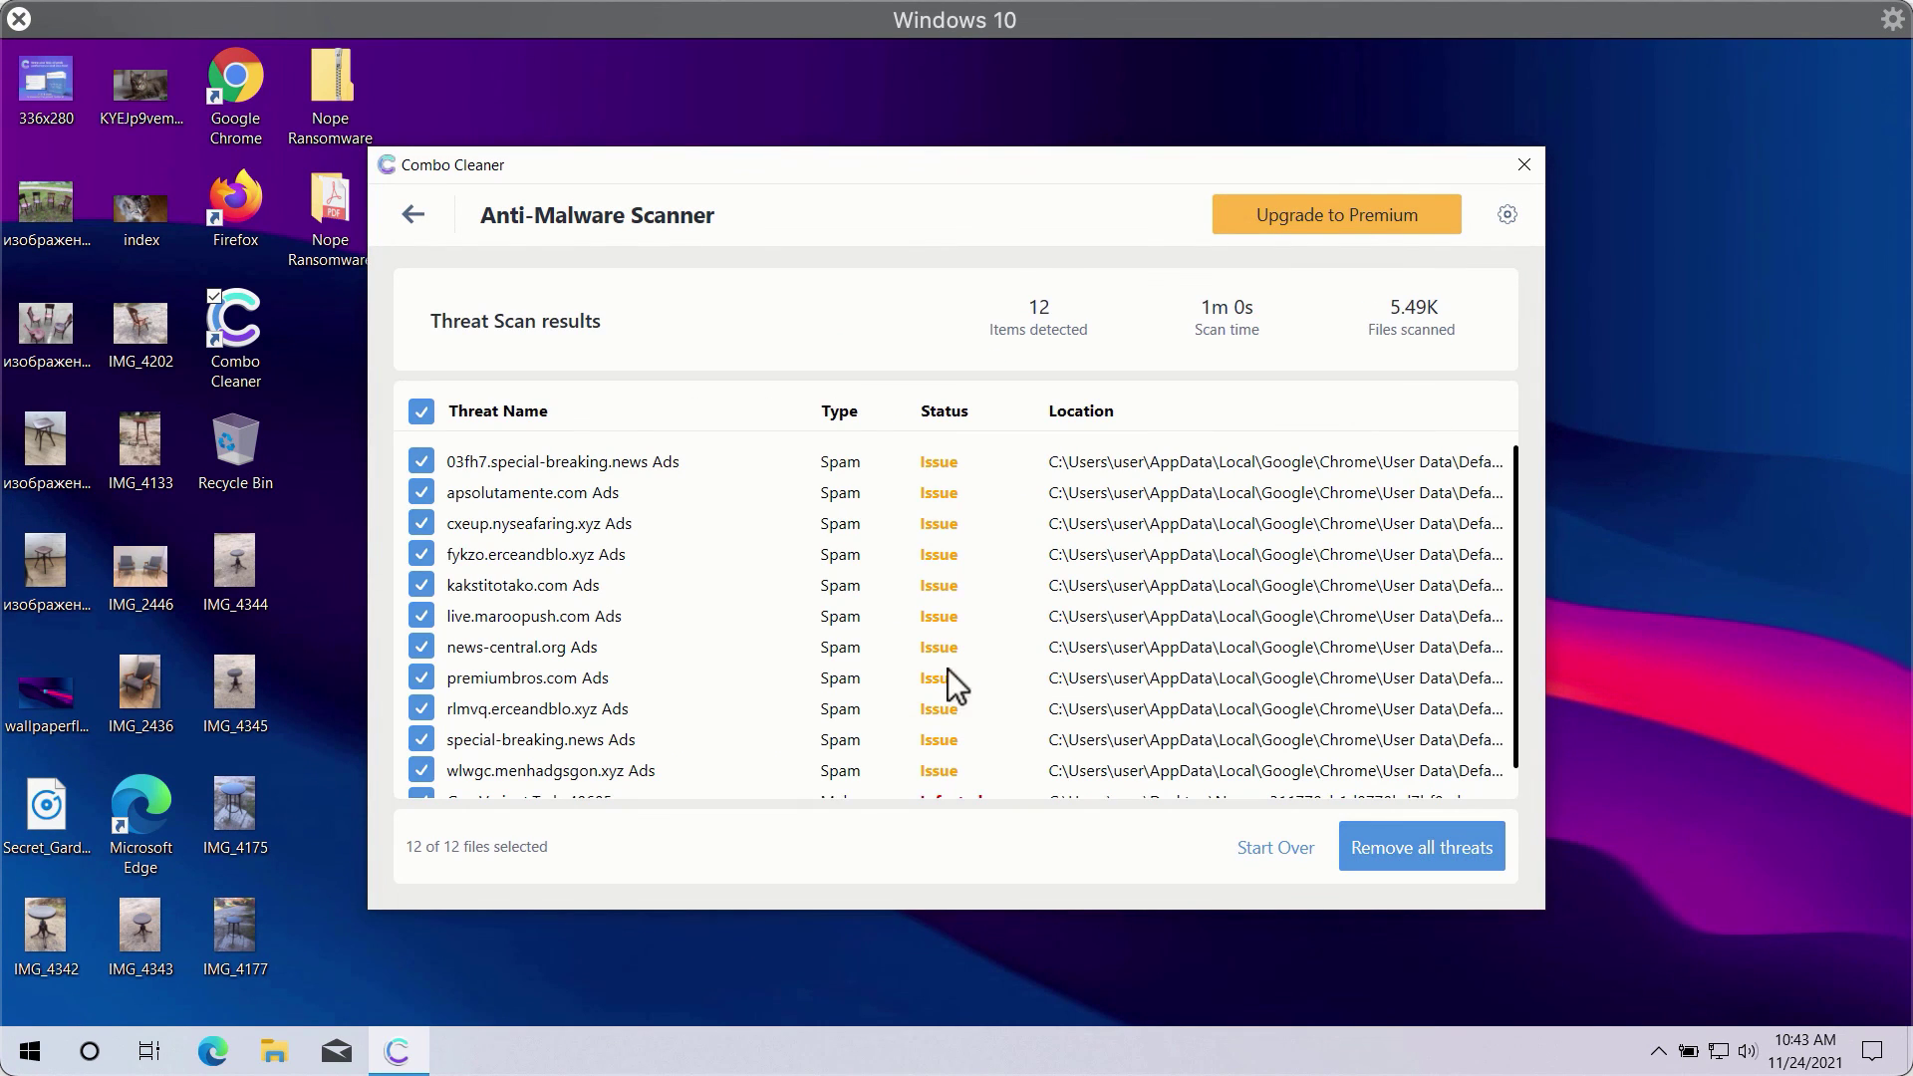
- Scroll through the 12 detected threats, including the Gen:Variant.Tedy.40605 malware file
{"action": "scroll", "coordinate": [851, 583], "scroll_direction": "down", "scroll_amount": 1}
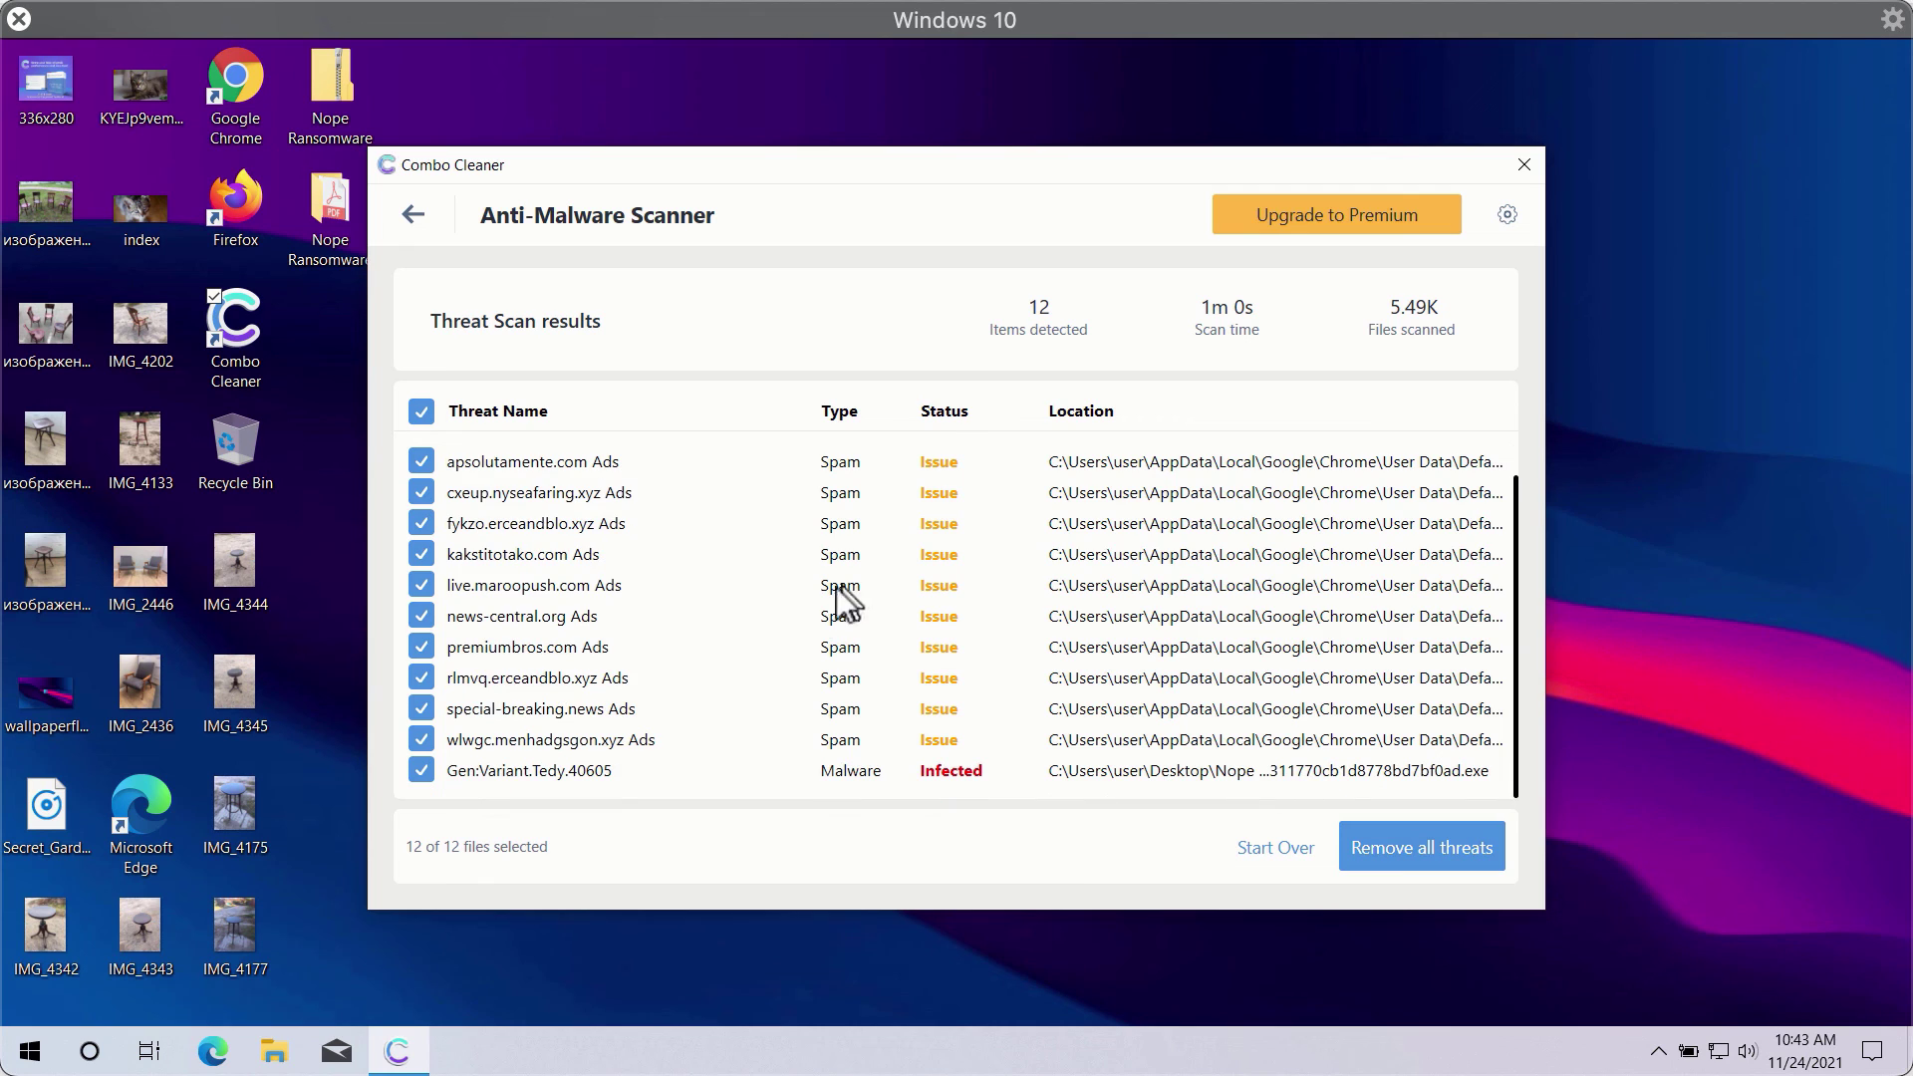
{"action": "scroll", "coordinate": [822, 630], "scroll_direction": "up", "scroll_amount": 1}
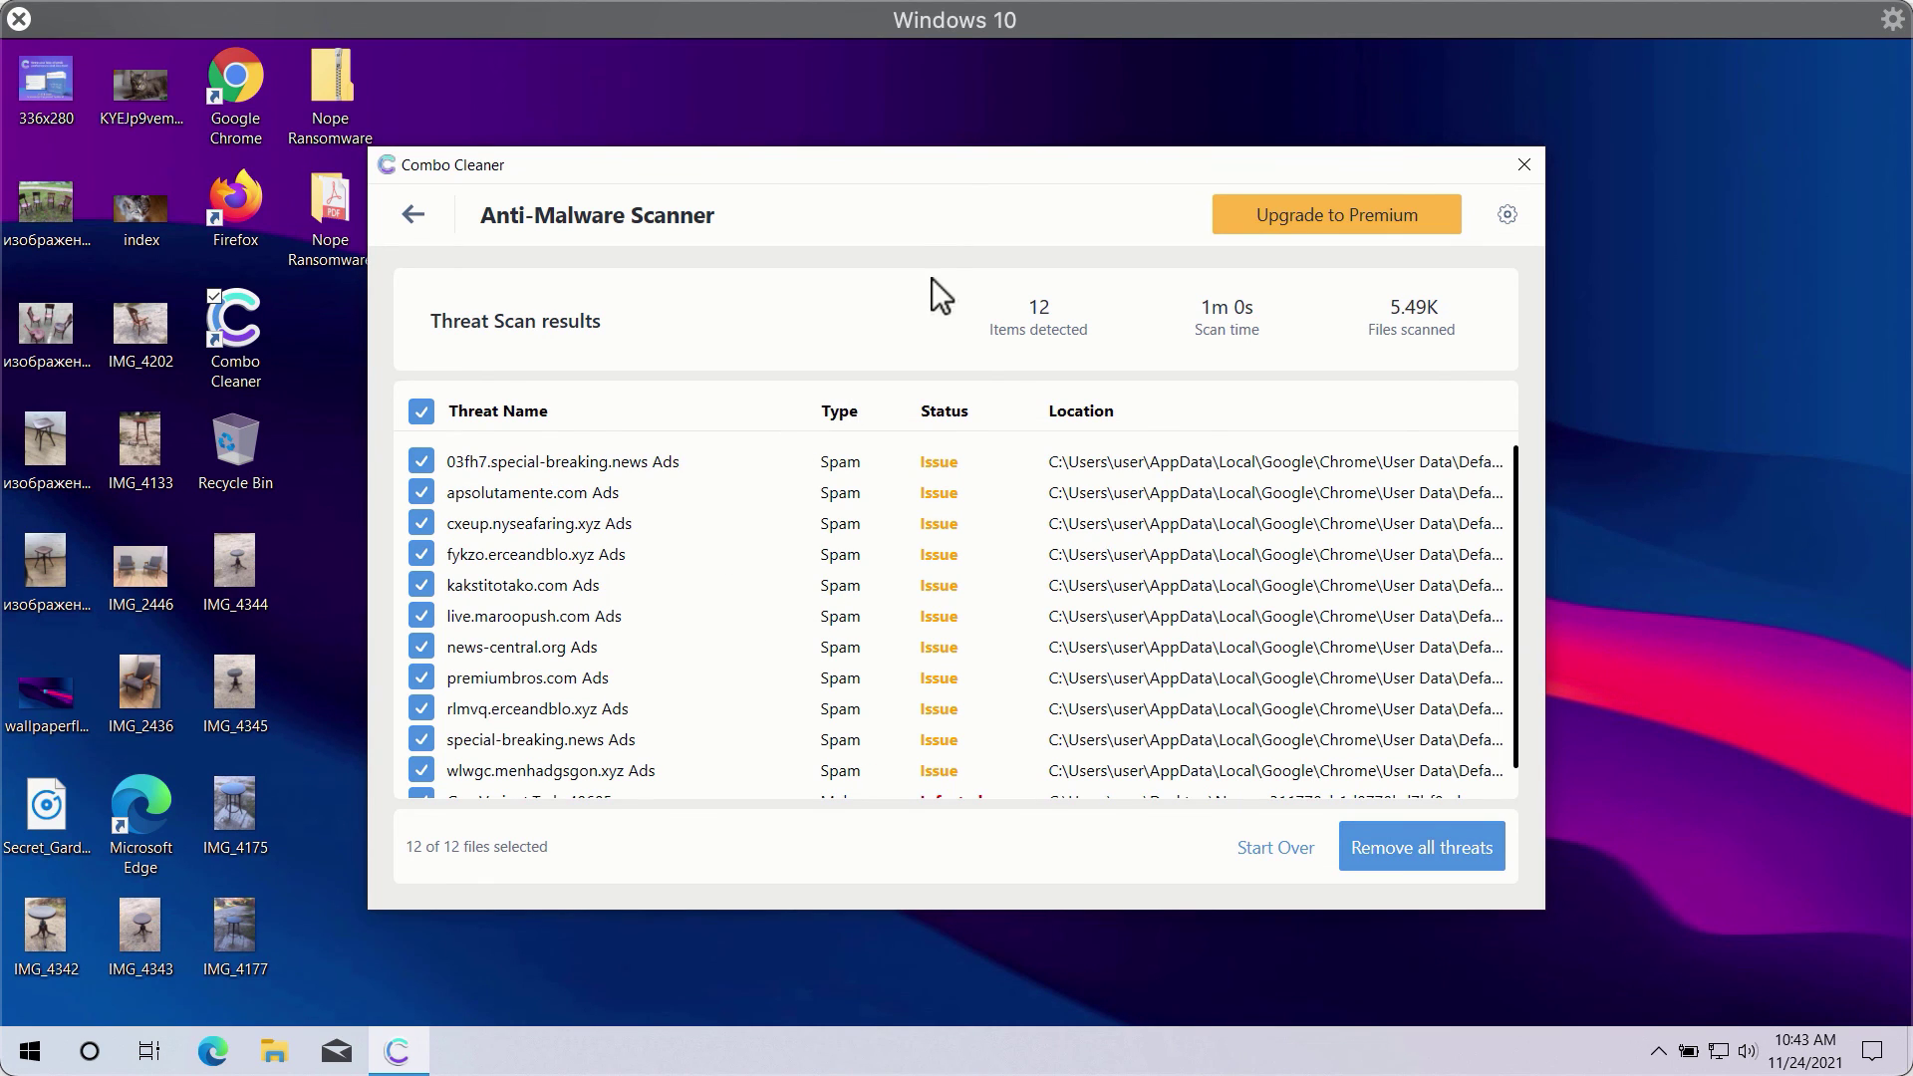
{"action": "scroll", "coordinate": [1006, 622], "scroll_direction": "down", "scroll_amount": 1}
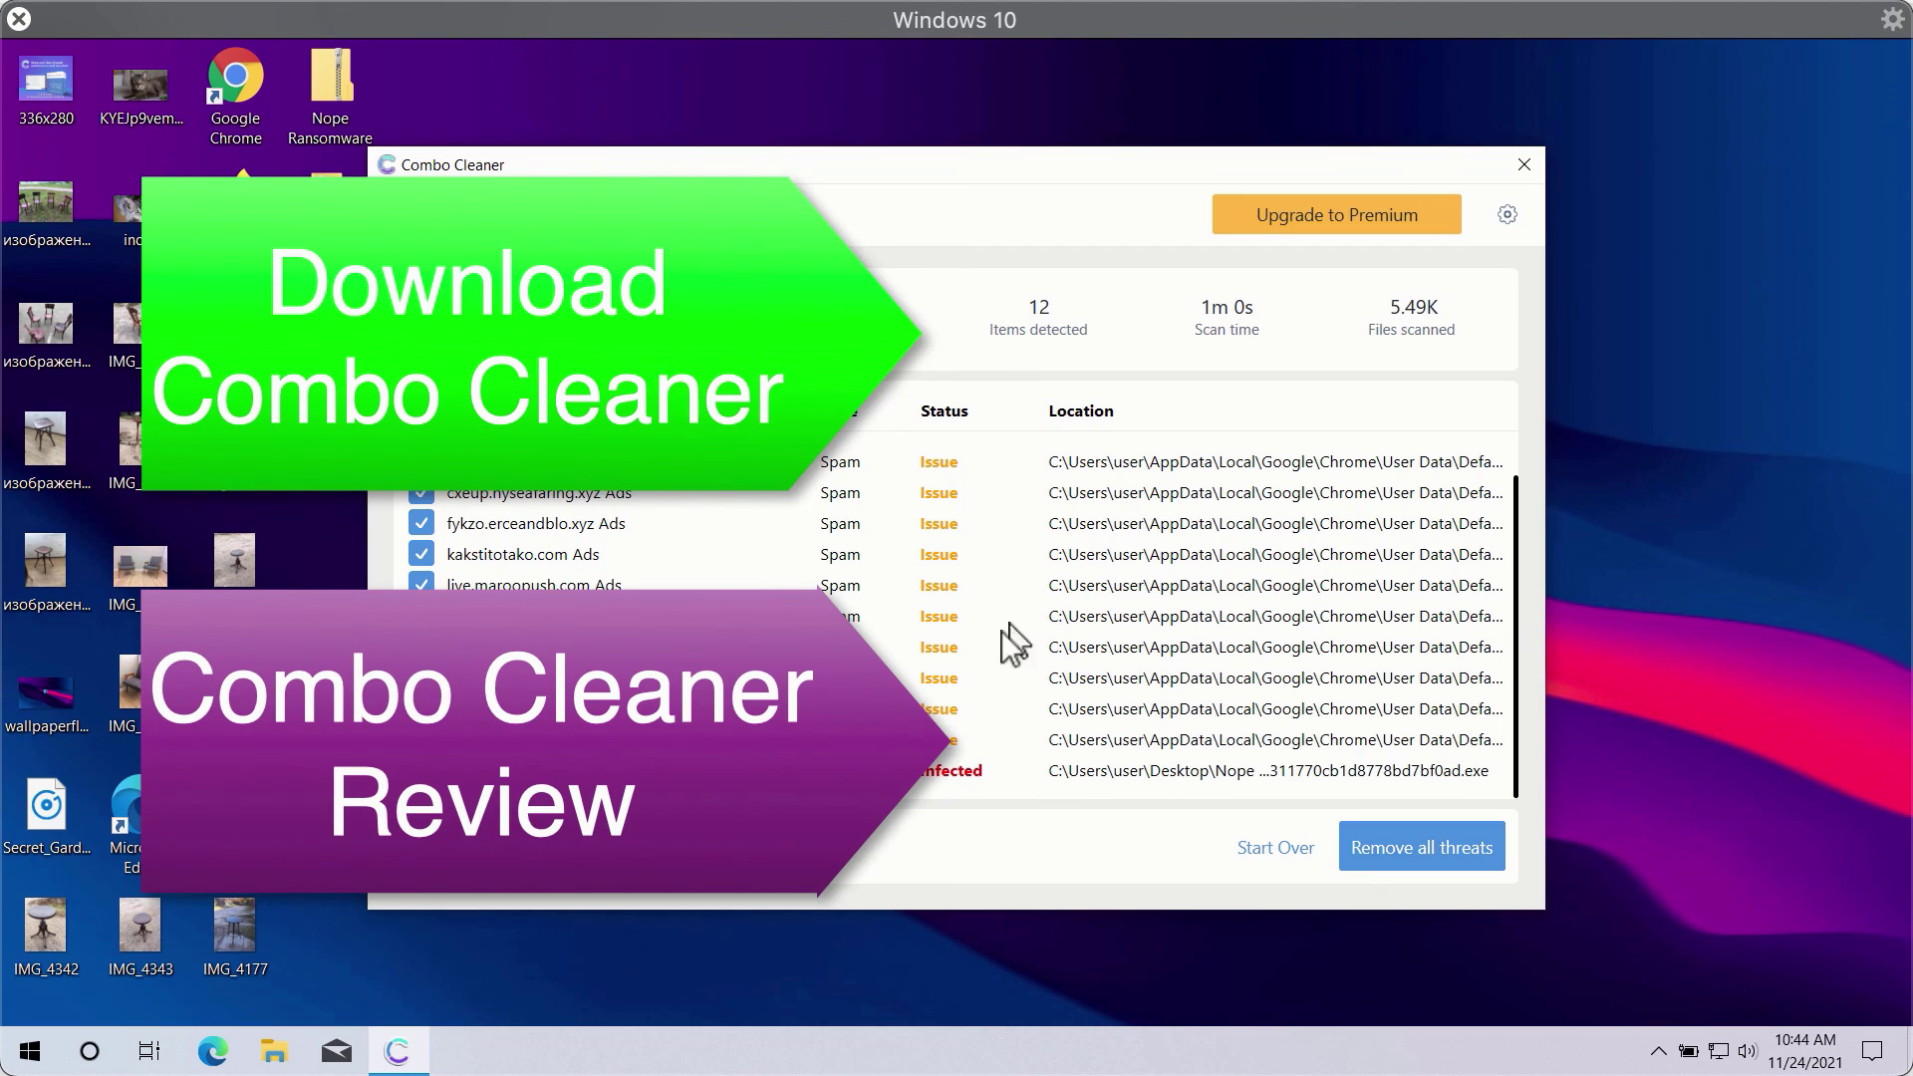